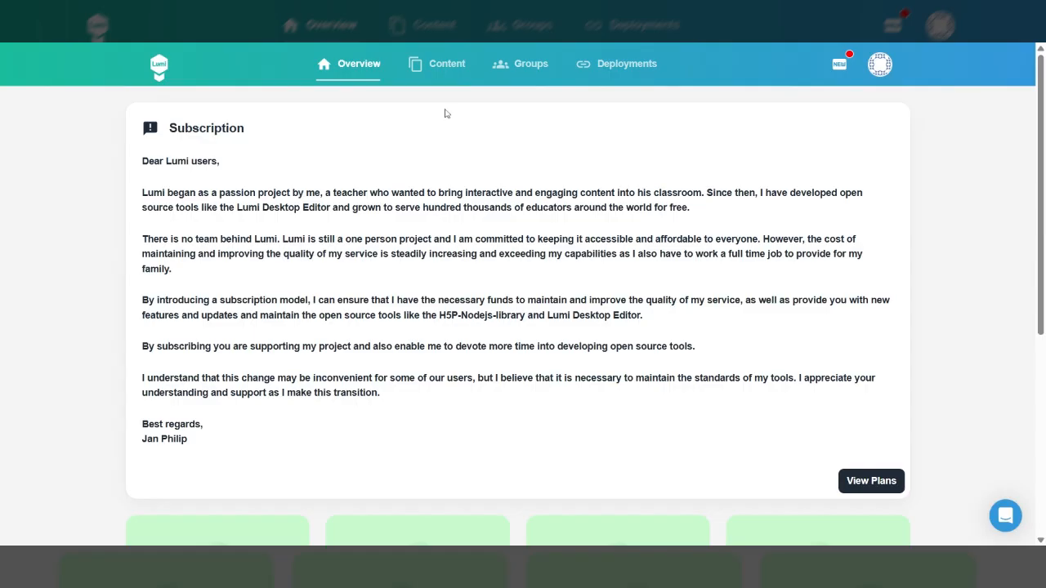
- Start creating new content and open the details of the Image Hotspots content type
scroll(439, 180, "down", 2)
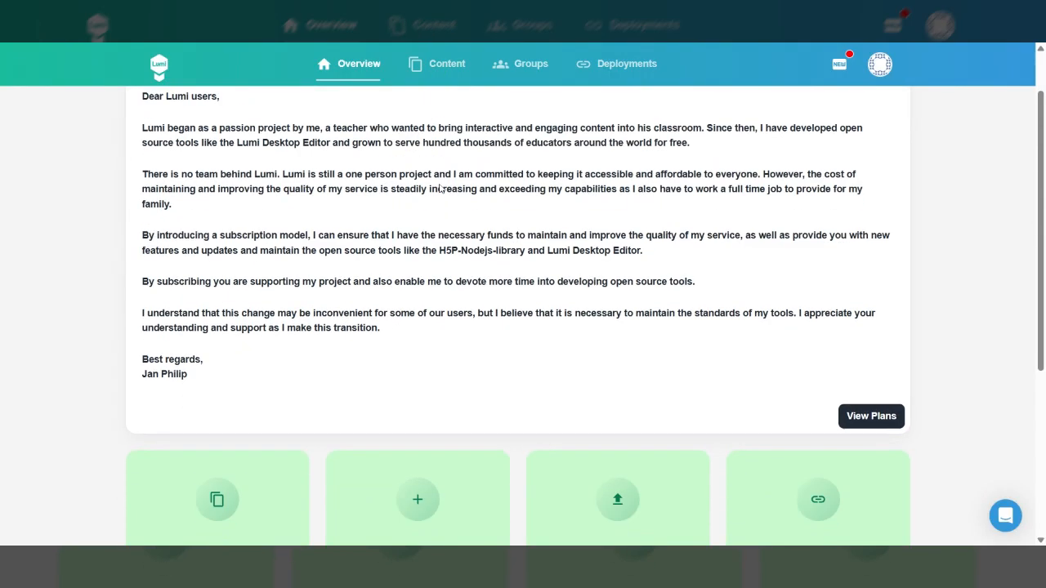
scroll(425, 433, "down", 1)
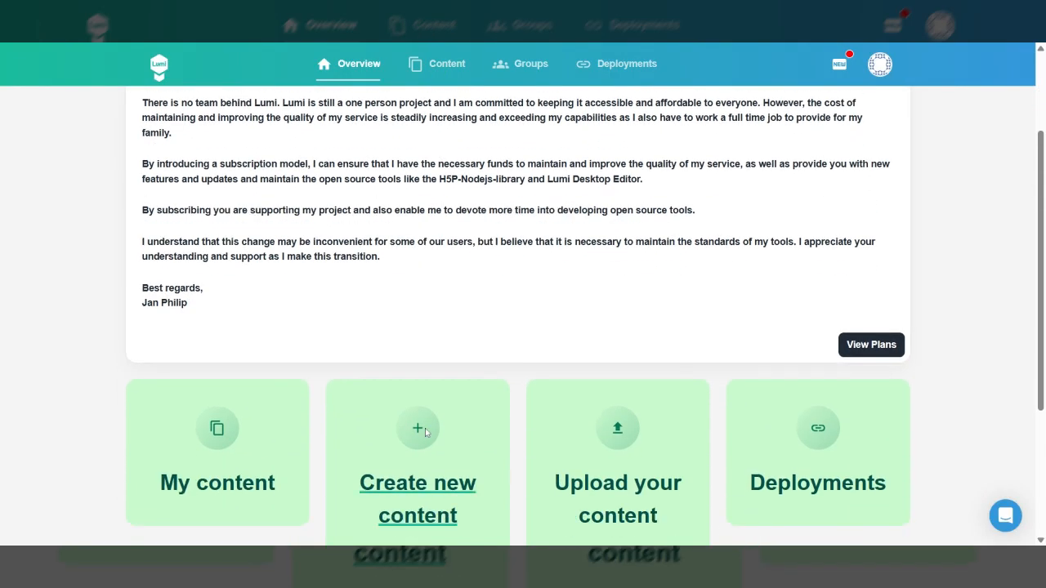
left_click(418, 490)
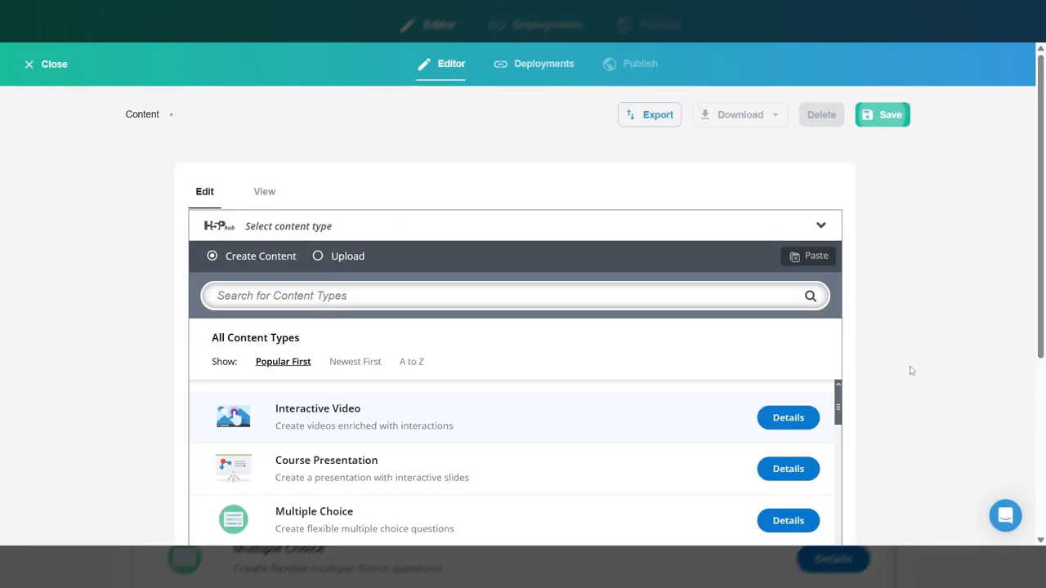
scroll(925, 370, "down", 2)
scroll(581, 411, "up", 1)
scroll(581, 411, "down", 1)
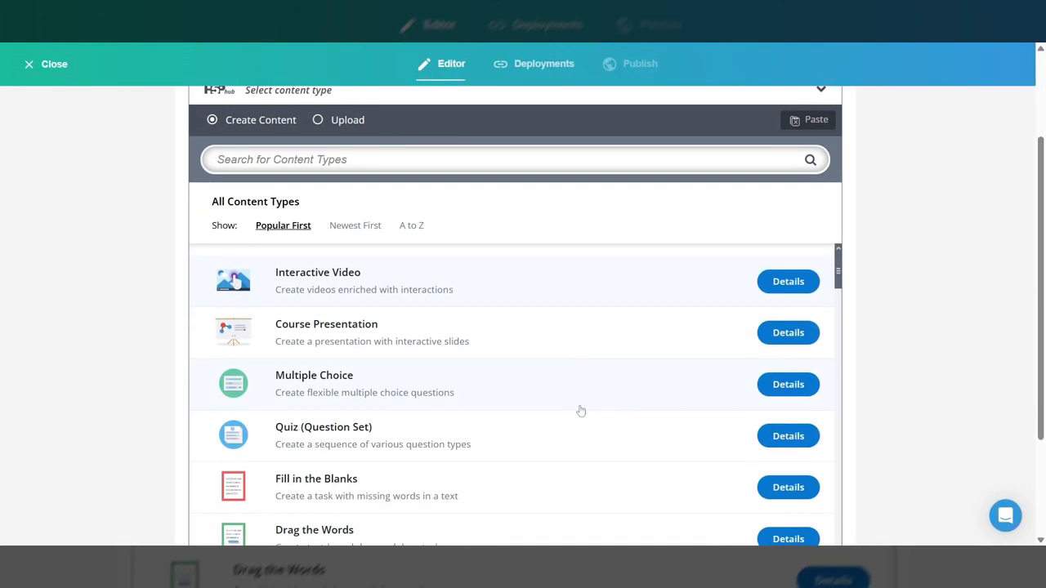
scroll(581, 412, "down", 4)
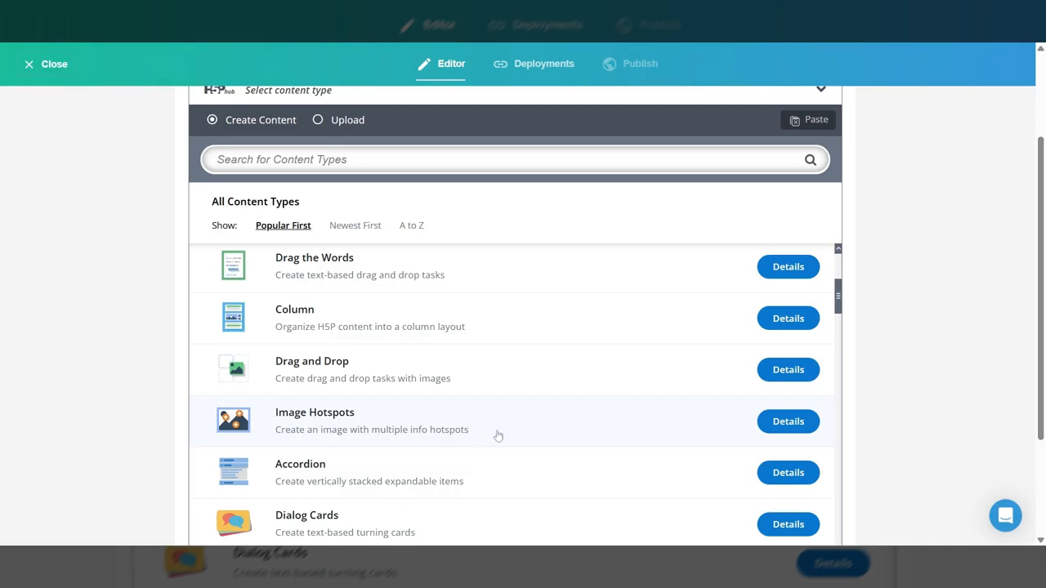
left_click(796, 422)
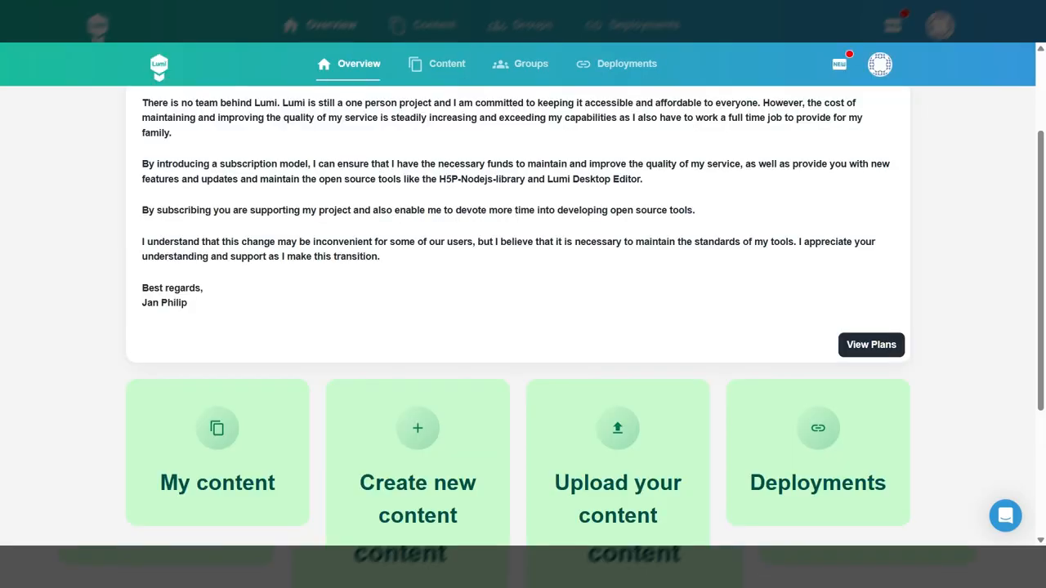
- Create new content from the overview, using the Image Hotspots content type
left_click(440, 427)
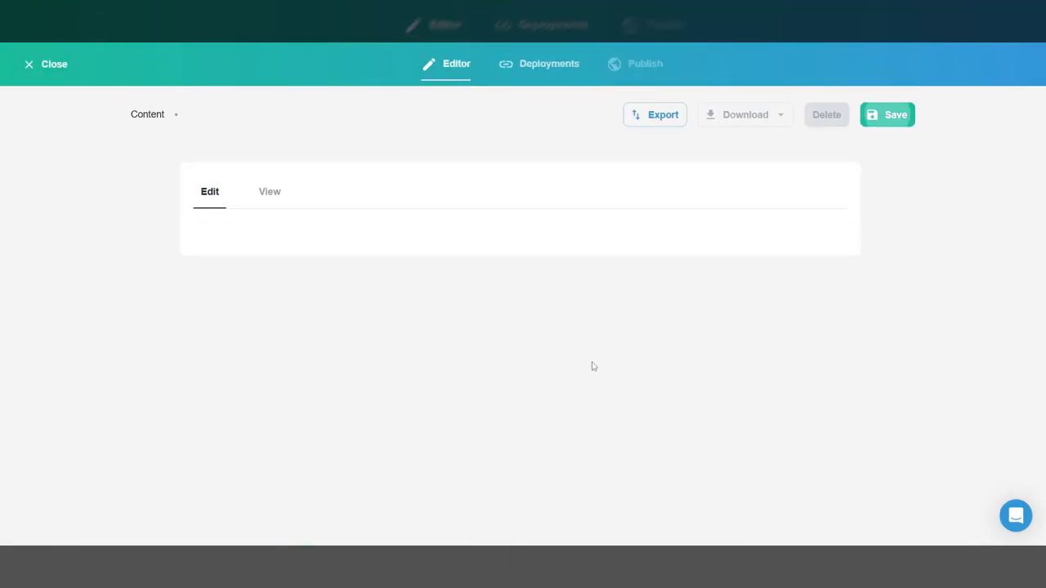
scroll(593, 366, "down", 4)
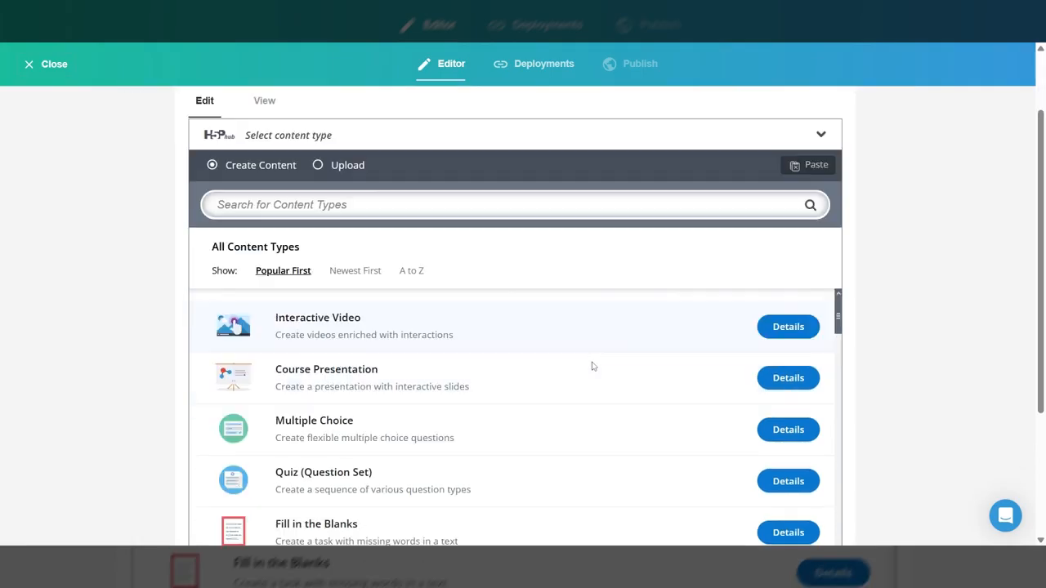
scroll(413, 386, "down", 1)
scroll(413, 386, "down", 1)
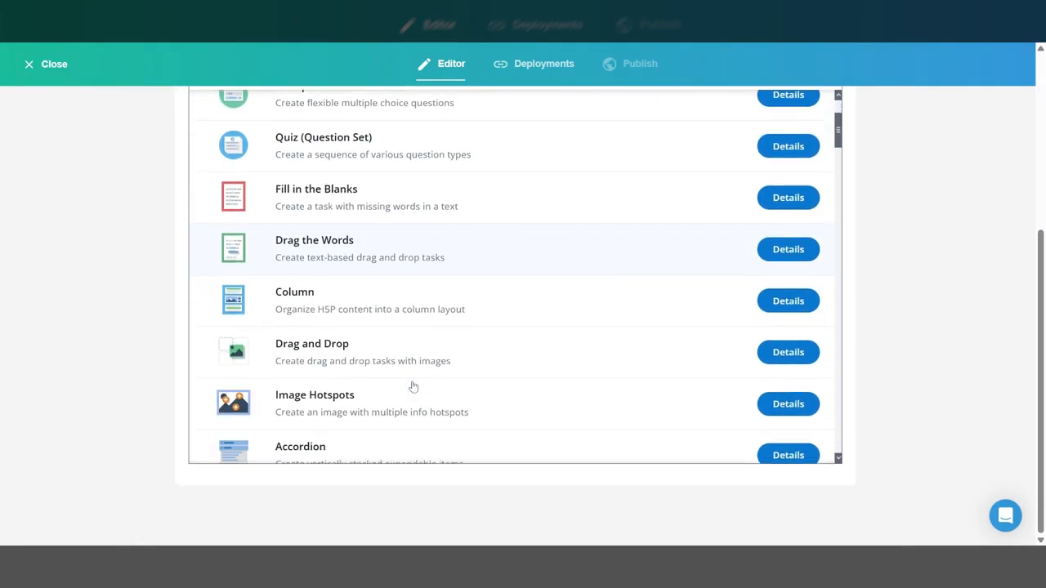
left_click(327, 404)
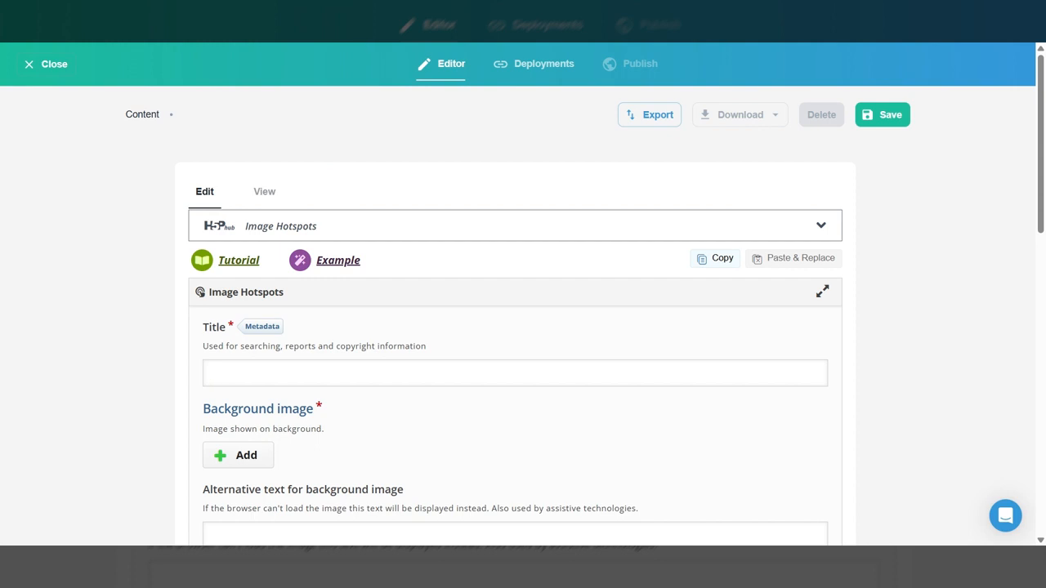
- Enter "Help the baker find his fruits" as the title of the Image Hotspots content
scroll(523, 327, "down", 1)
left_click(515, 305)
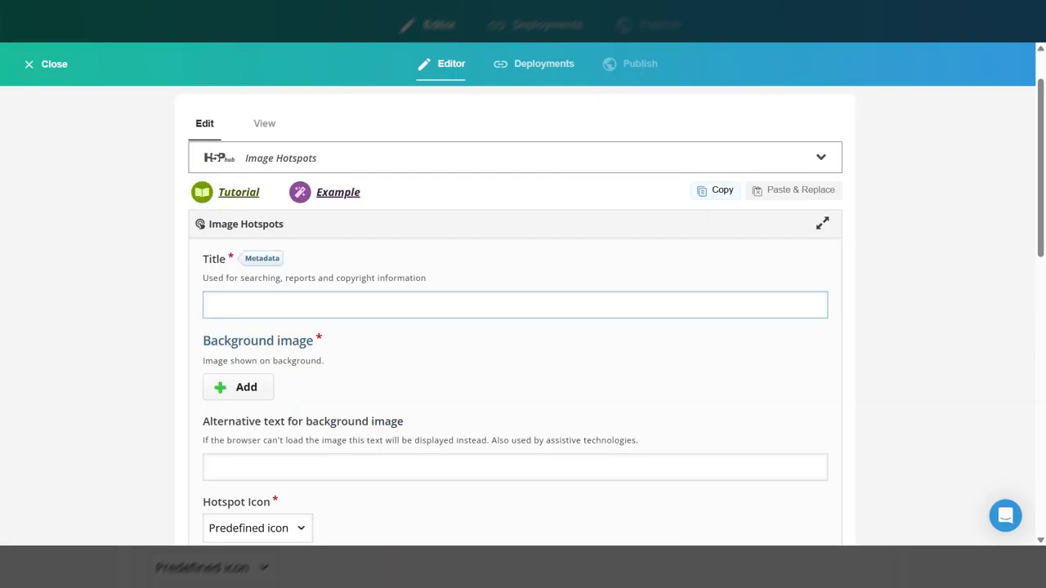
type("Help the baker find his fruit")
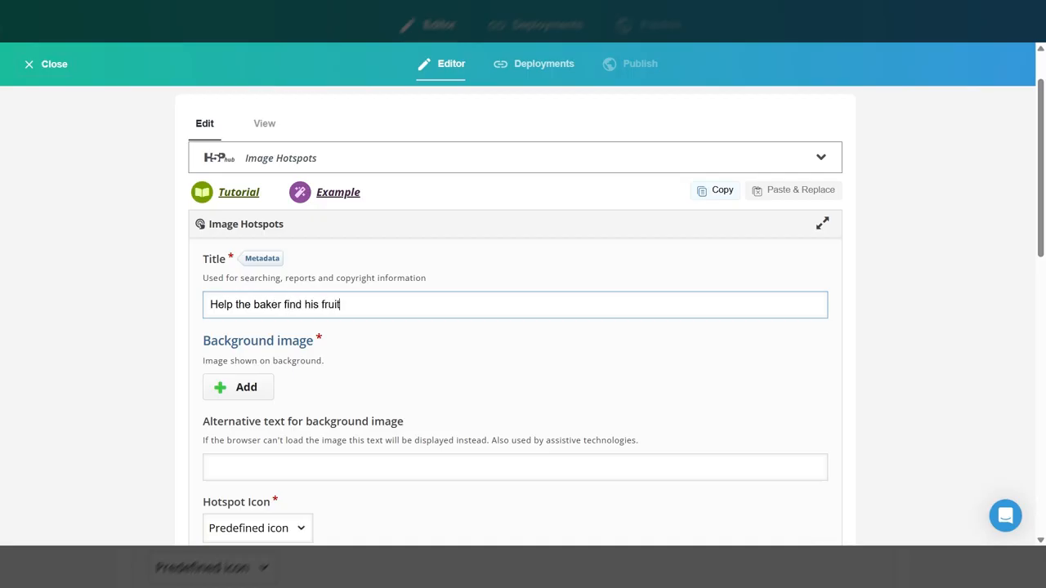
type("s")
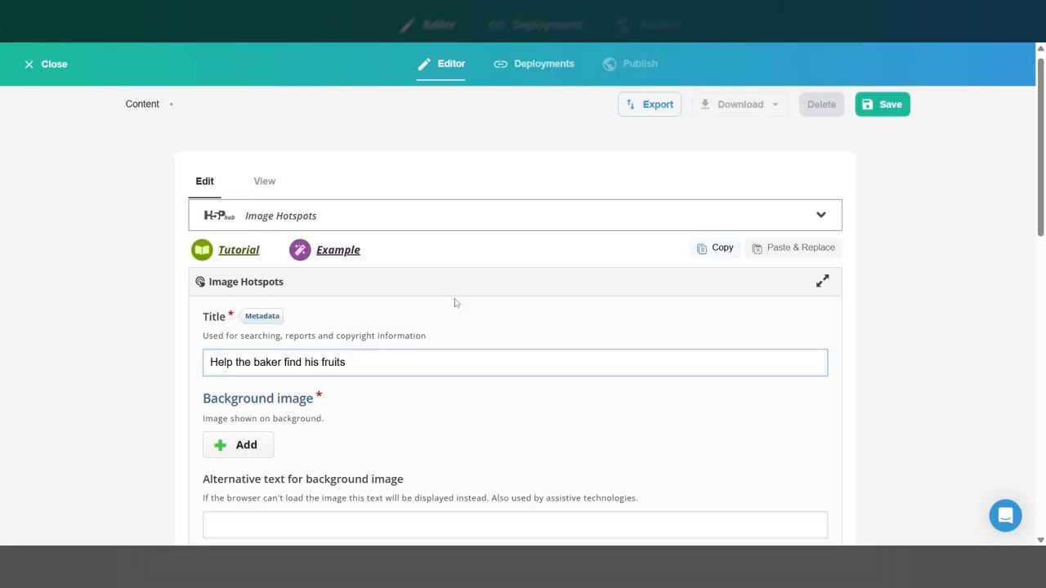
- Add the cartoon picture of the baker with fruit baskets and pies as the background image
scroll(455, 303, "down", 5)
scroll(447, 304, "up", 2)
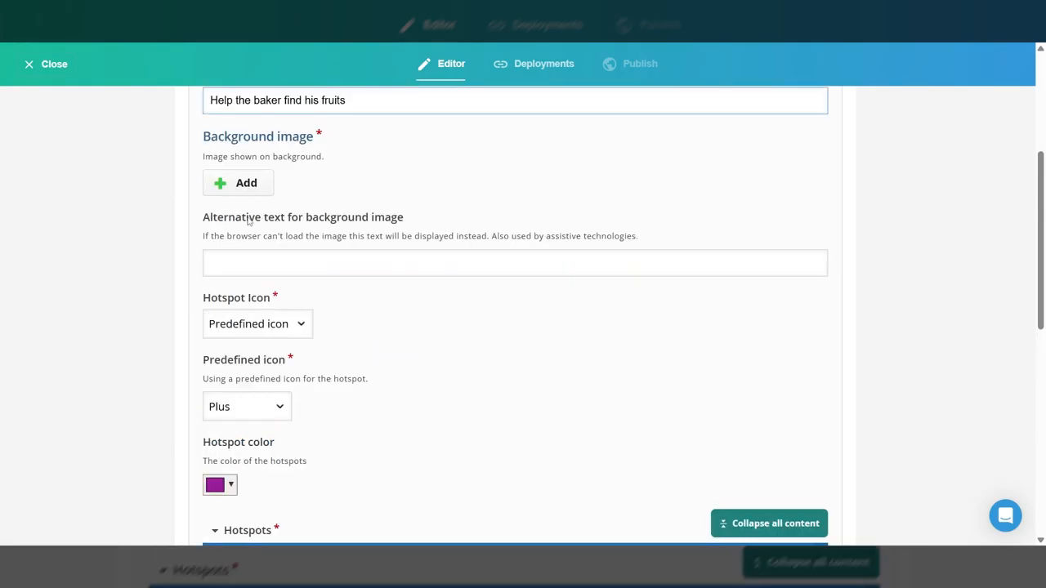
left_click(216, 190)
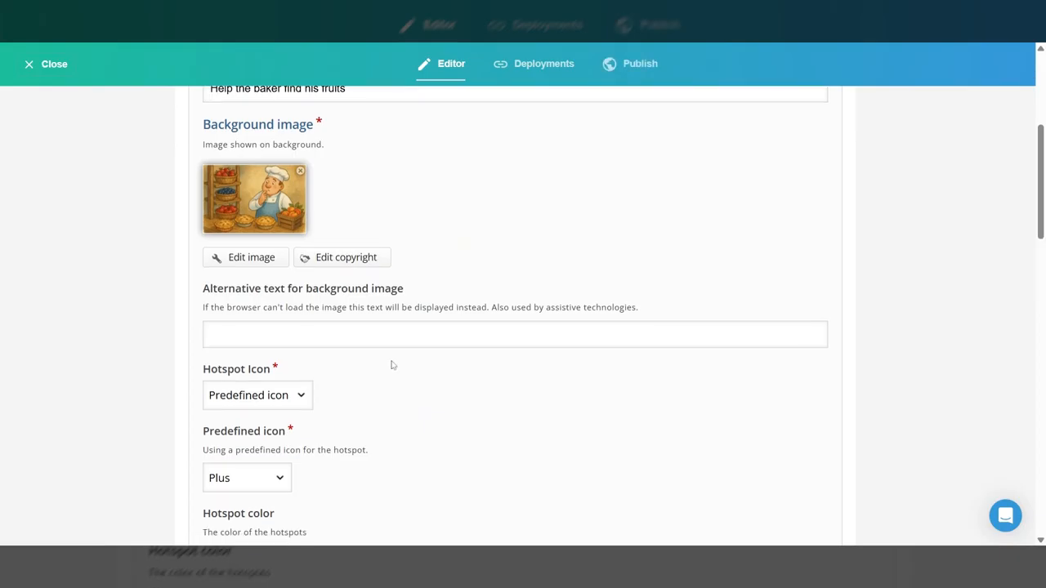
- Enter "A cartoon baker looking at a selection of fruit baskets and pies." as the background image's alternative text
left_click(392, 336)
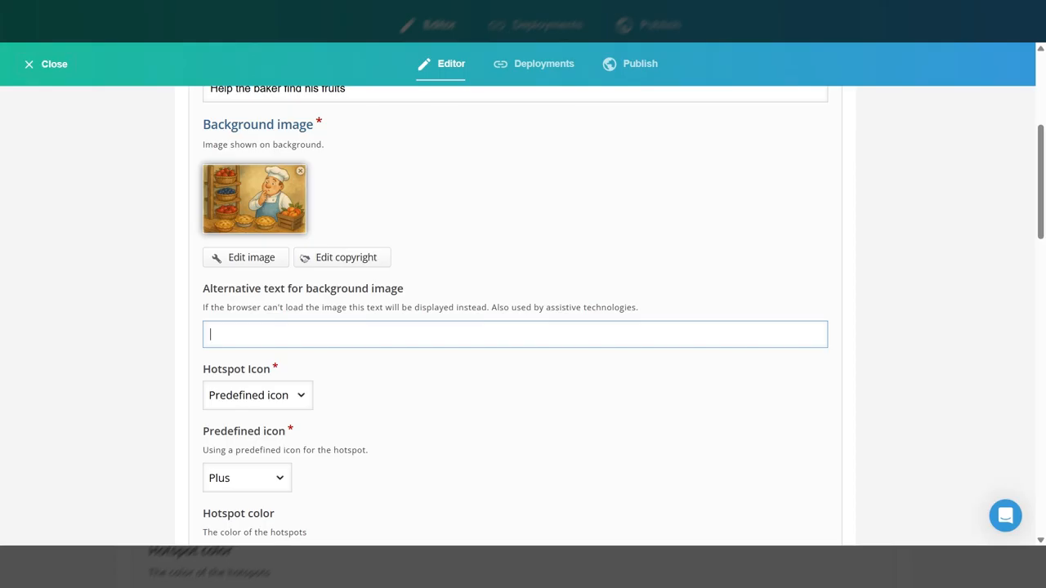
type("A cartoon baker looking at a ")
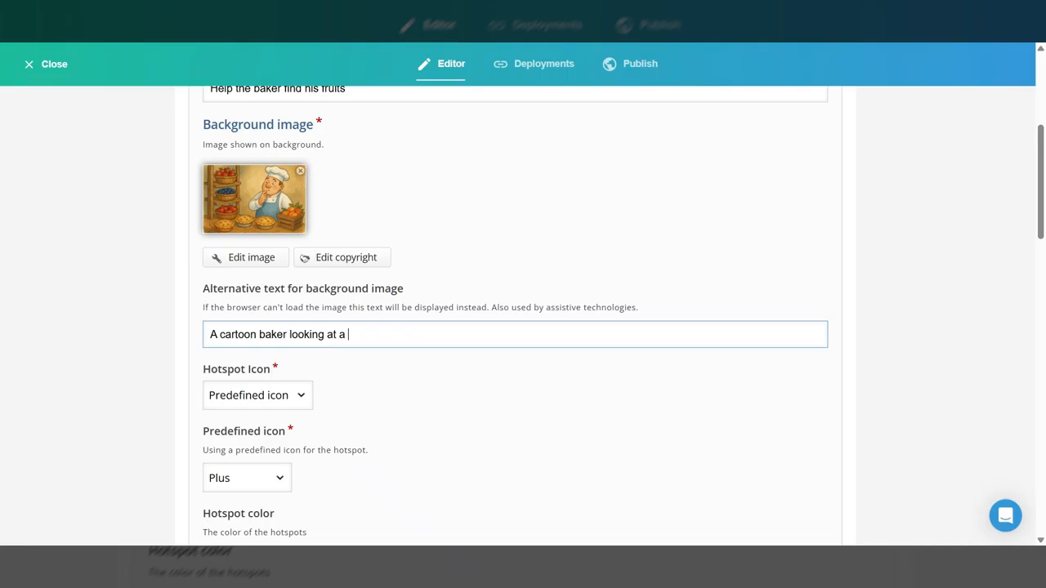
type("selection of fruit basket")
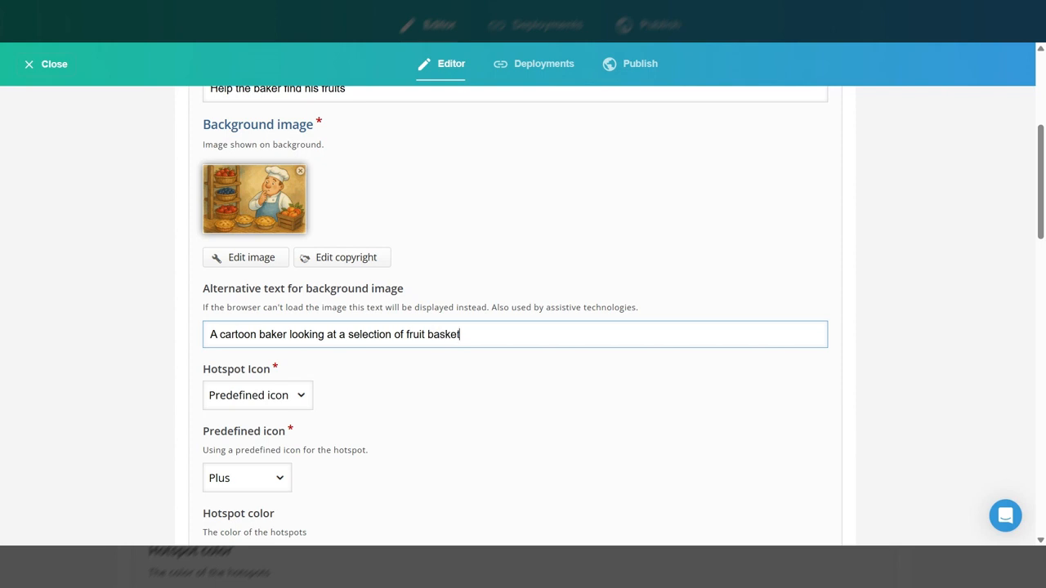
type("s and pies.")
- Use a predefined Plus icon for the hotspots with the green hotspot color #5bb63e
scroll(390, 382, "down", 1)
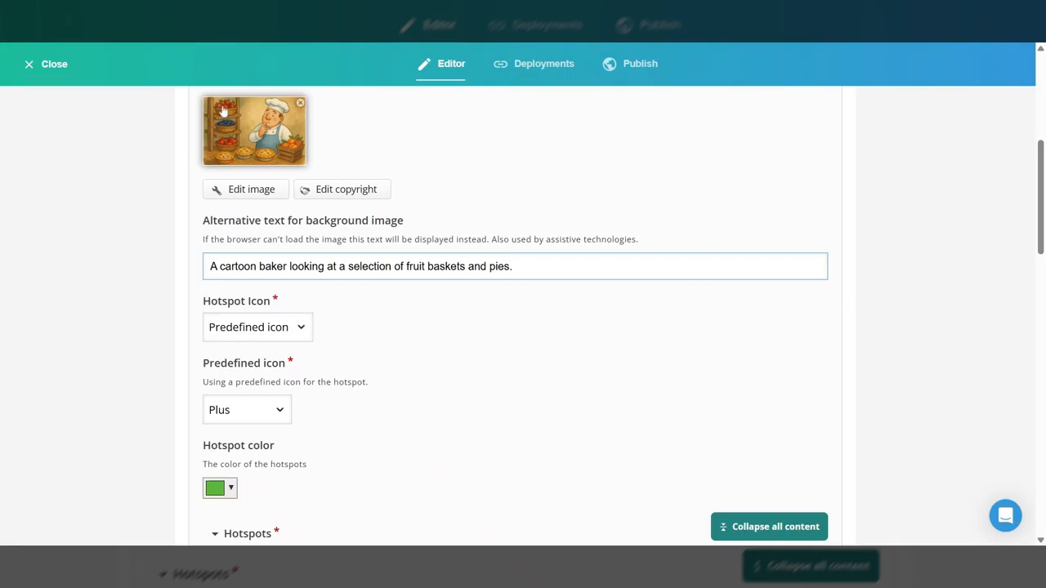
left_click(306, 328)
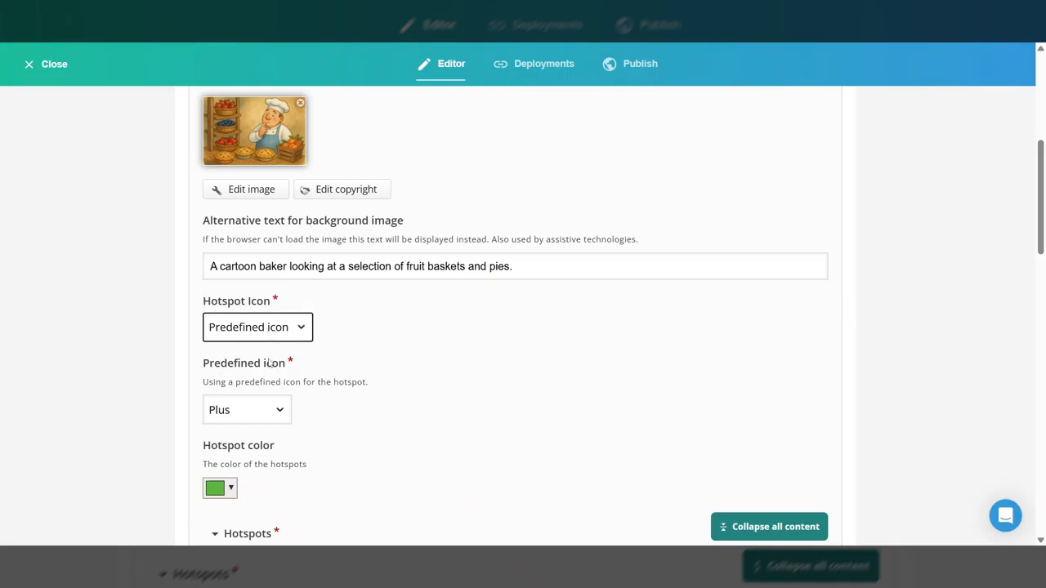
scroll(298, 407, "down", 2)
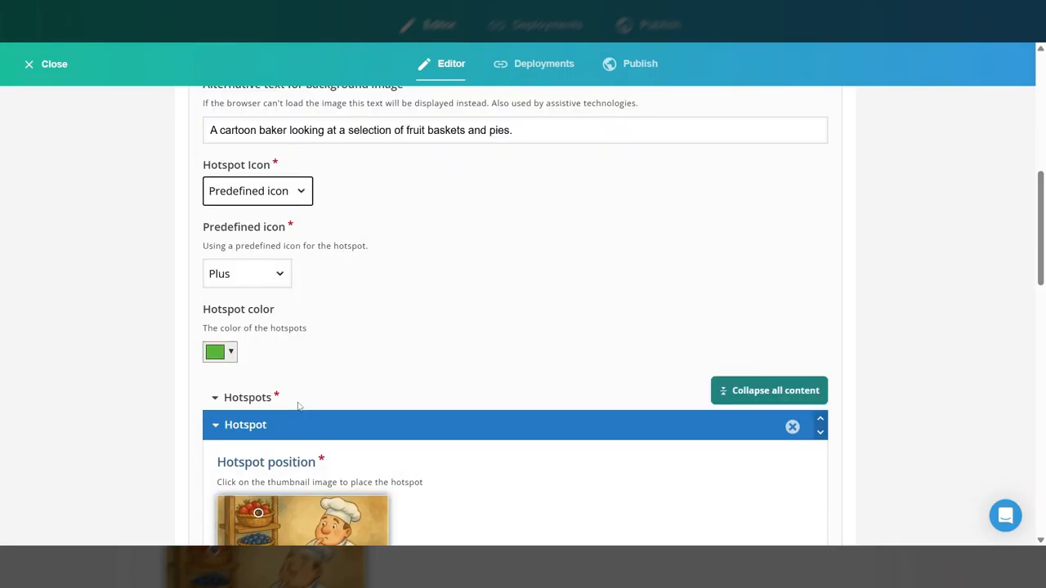
left_click(280, 277)
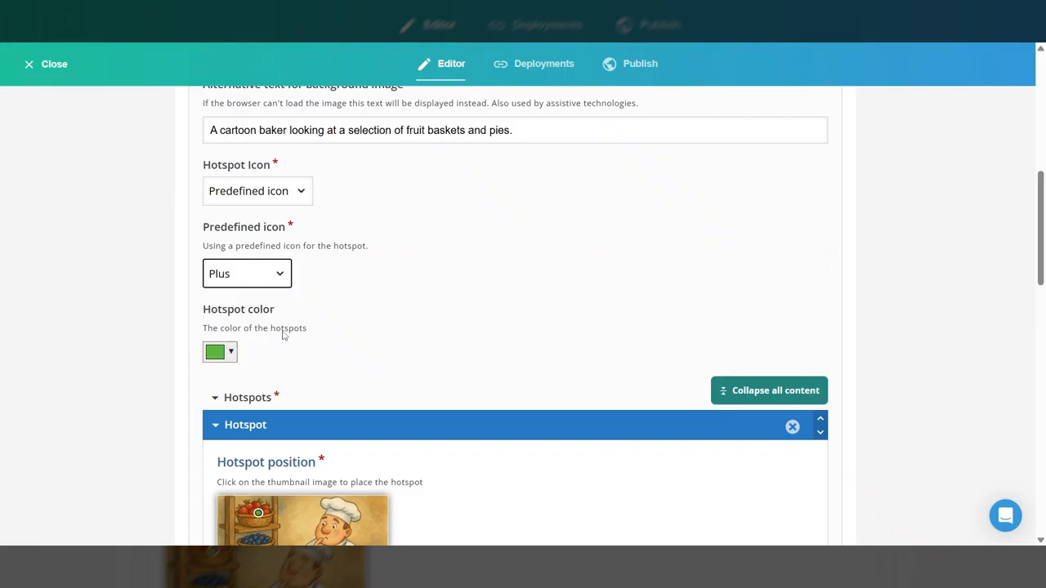
scroll(353, 333, "down", 1)
scroll(353, 332, "down", 1)
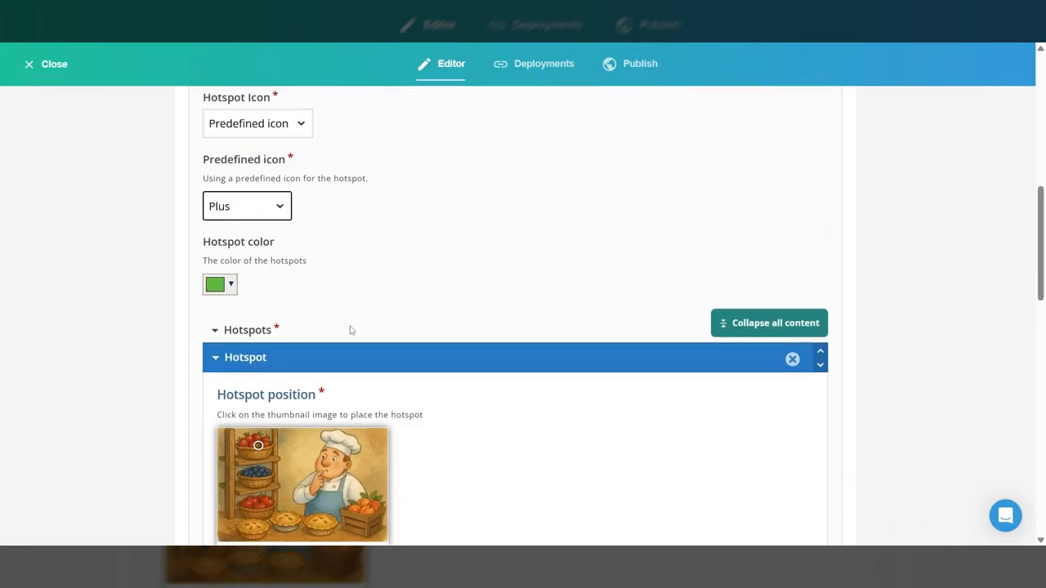
scroll(351, 329, "down", 3)
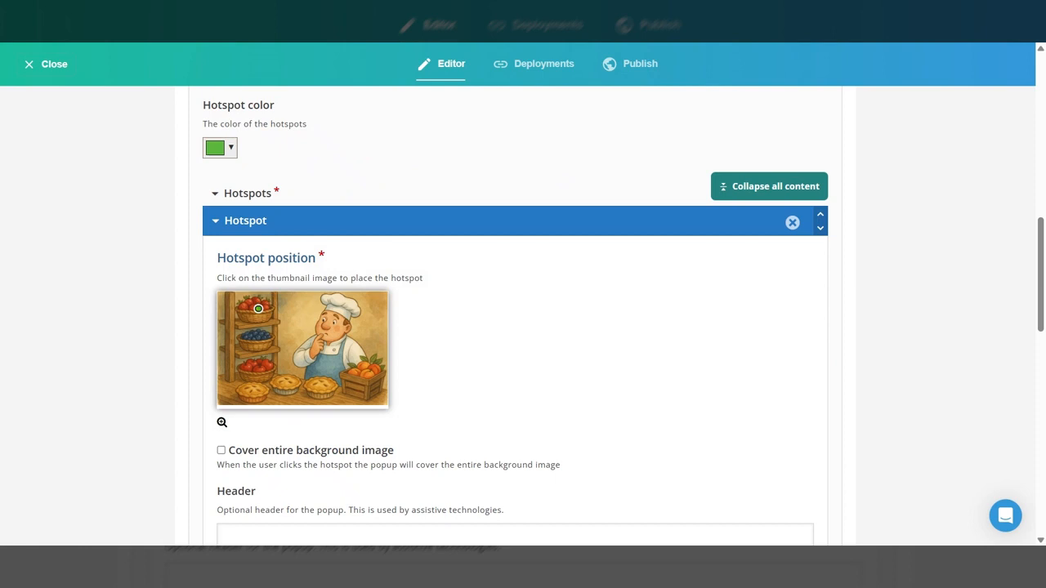
left_click(231, 151)
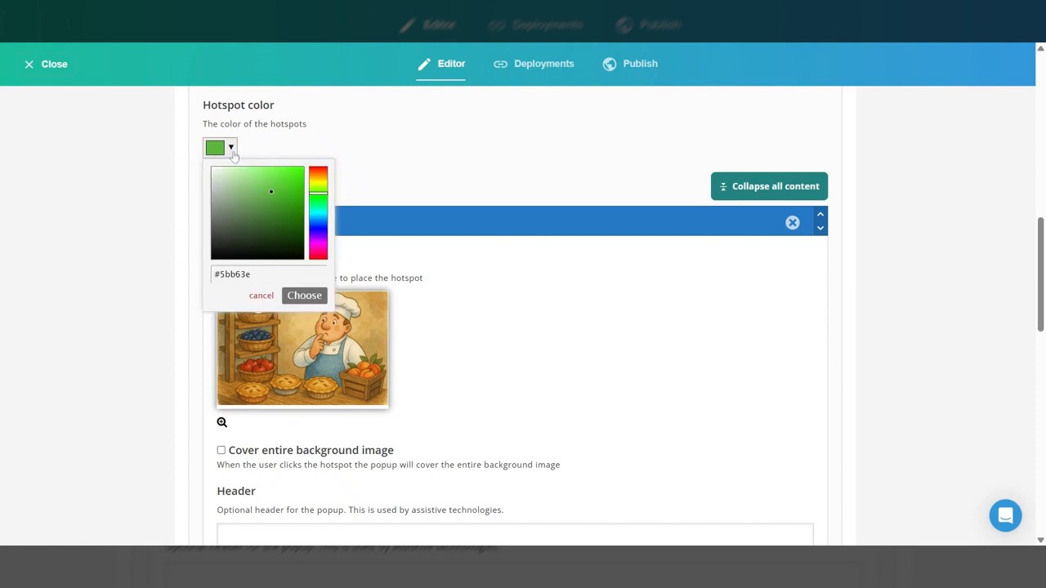
left_click(262, 415)
- Place the first hotspot on the strawberry basket on the top shelf and add a Text item to its popup content
scroll(262, 415, "down", 3)
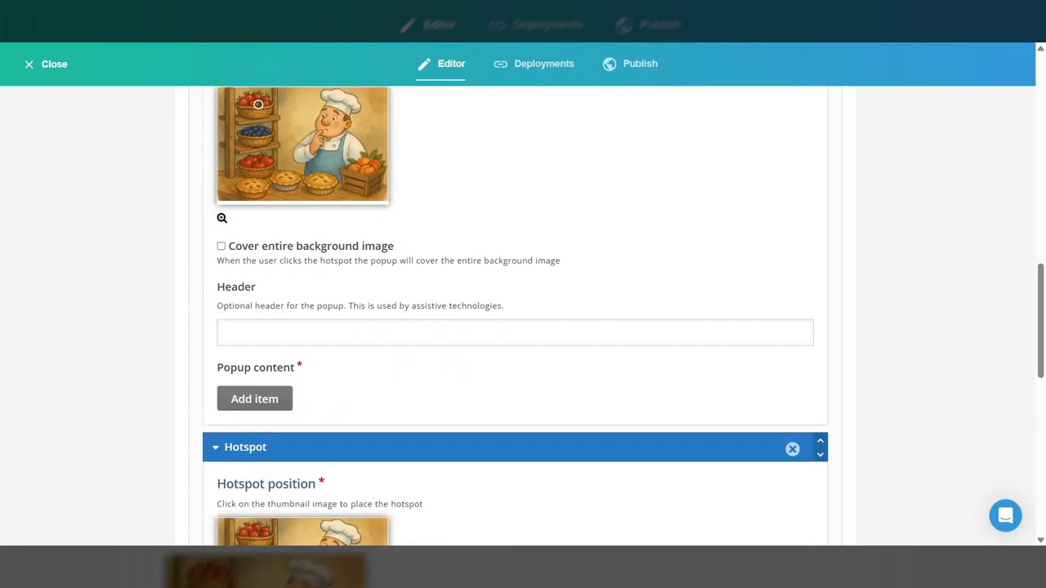
scroll(515, 319, "down", 4)
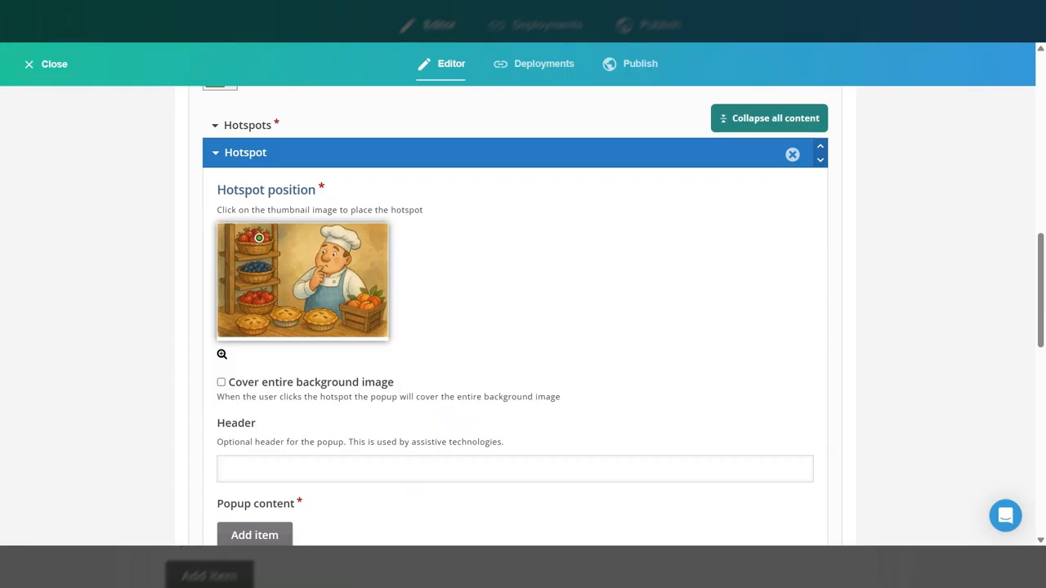
scroll(250, 354, "down", 1)
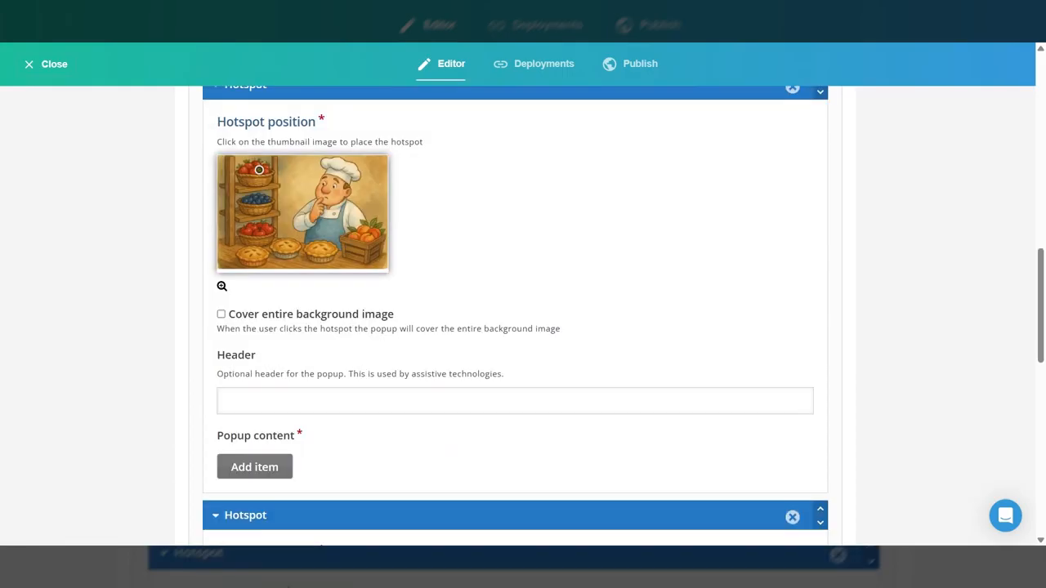
scroll(234, 294, "down", 4)
scroll(234, 295, "down", 3)
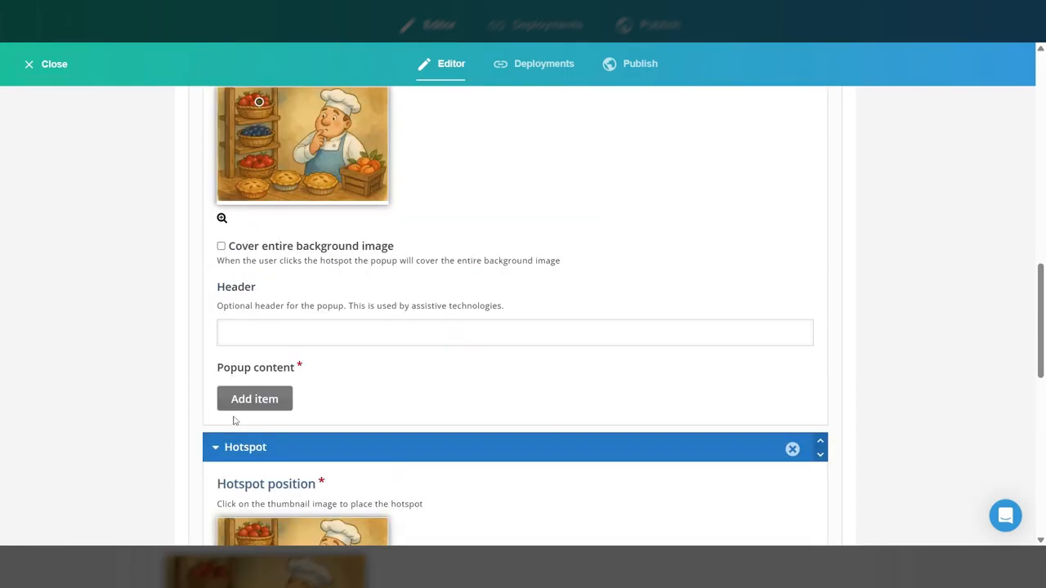
left_click(250, 405)
left_click(276, 434)
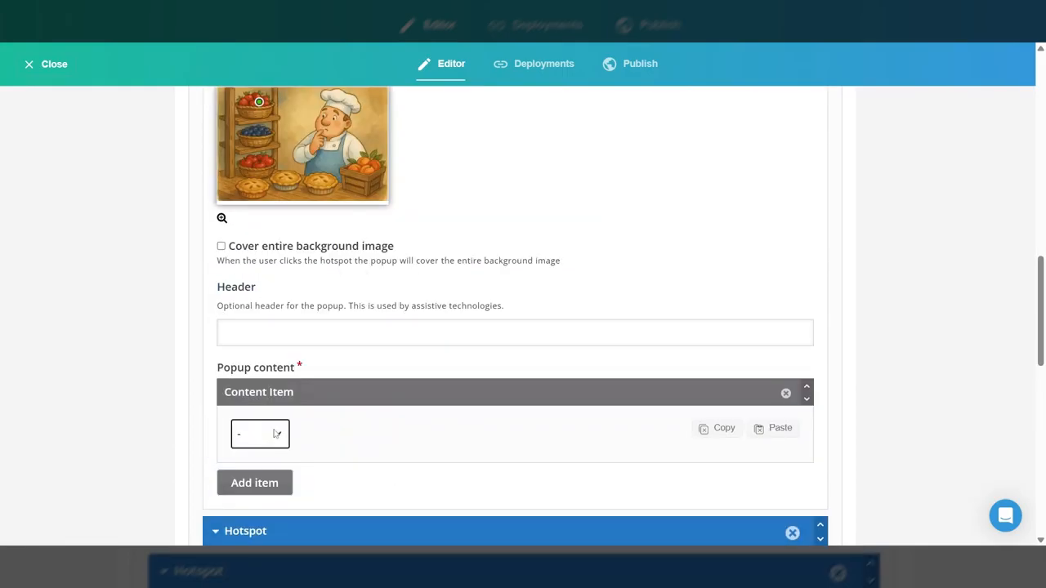
left_click(256, 346)
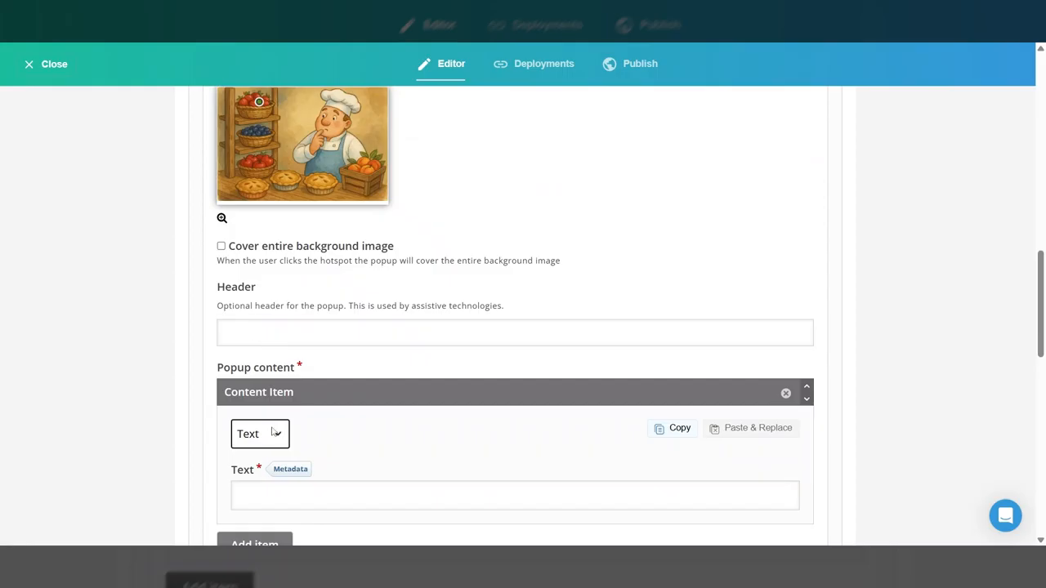
- Enter "Great job finding the strawberries!" as the text of the first hotspot's popup
scroll(276, 433, "down", 2)
left_click(279, 367)
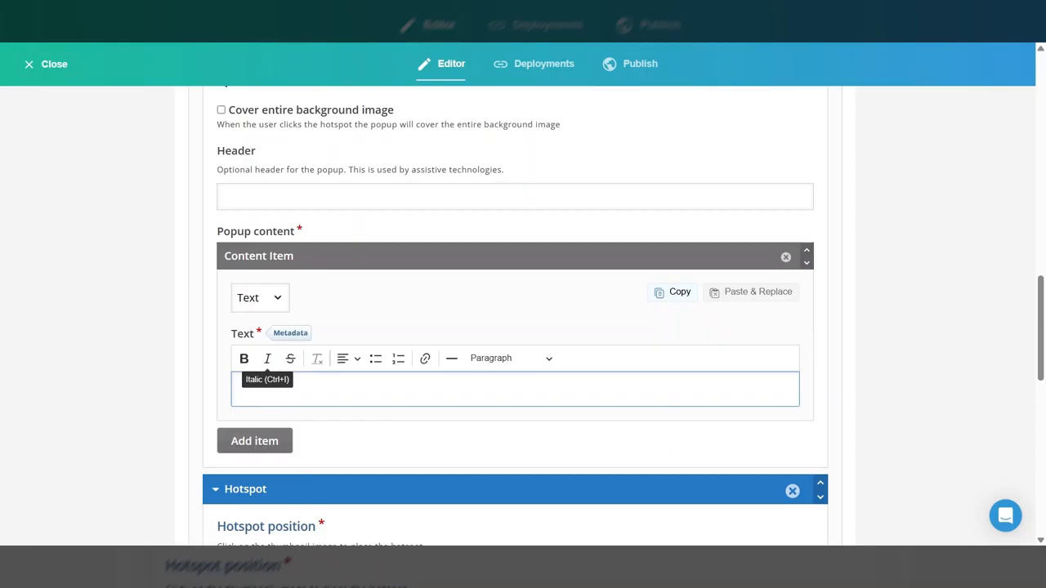
type("Great job finding the strawb")
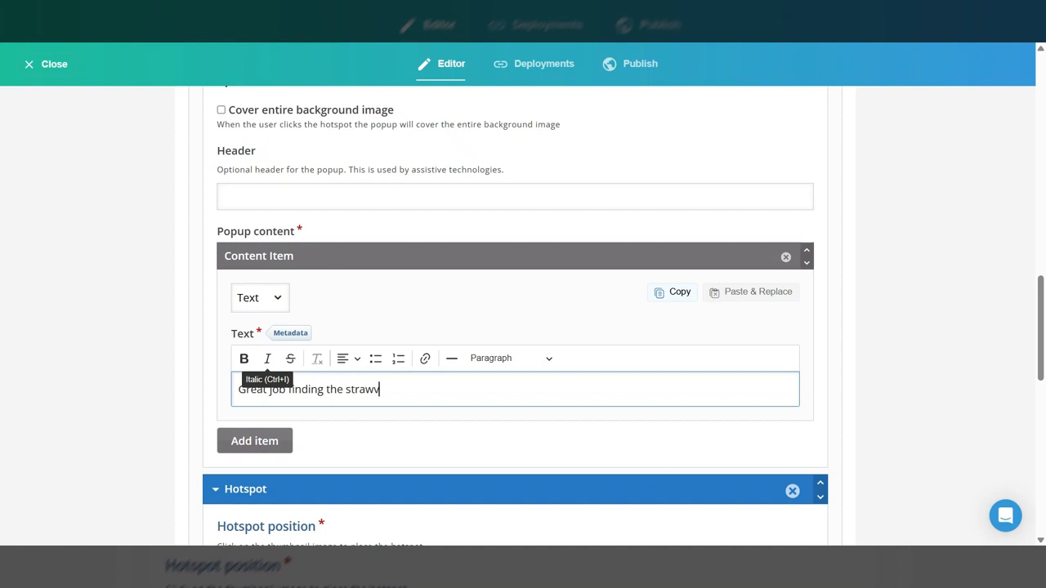
type("erries!")
- Place the second hotspot on the blueberry basket in the background image
scroll(282, 373, "down", 2)
scroll(282, 373, "down", 2)
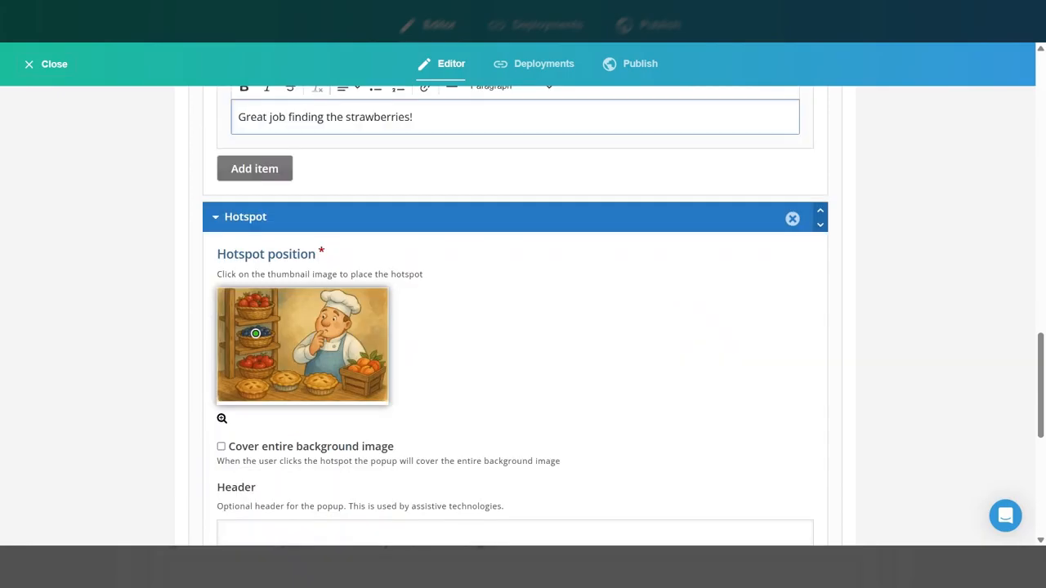
left_click(259, 334)
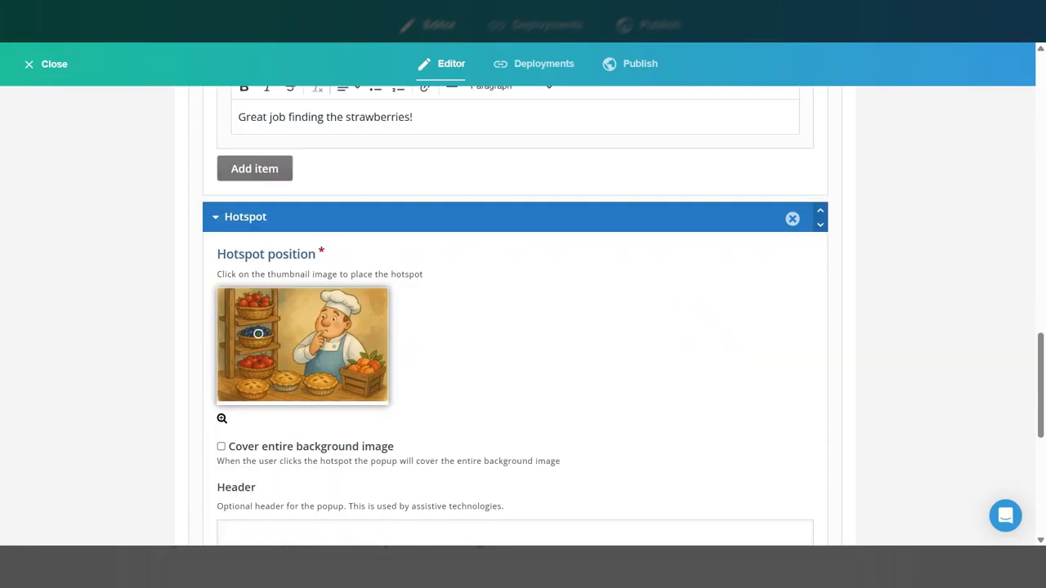
- Enter "Blueberries are a great fruit for pies." as the text of the blueberry hotspot's popup
scroll(515, 327, "down", 3)
scroll(246, 362, "down", 1)
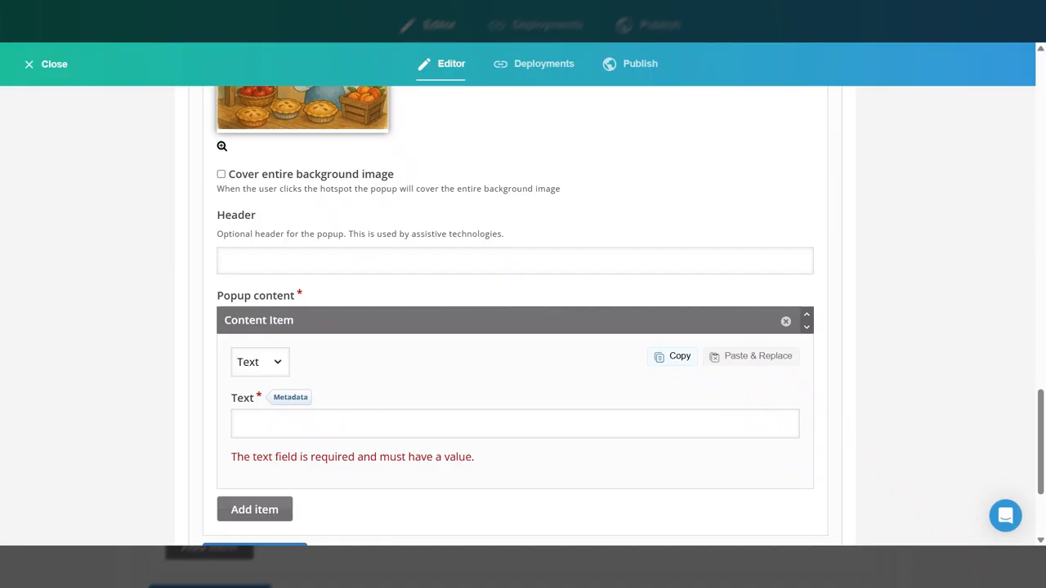
left_click(256, 424)
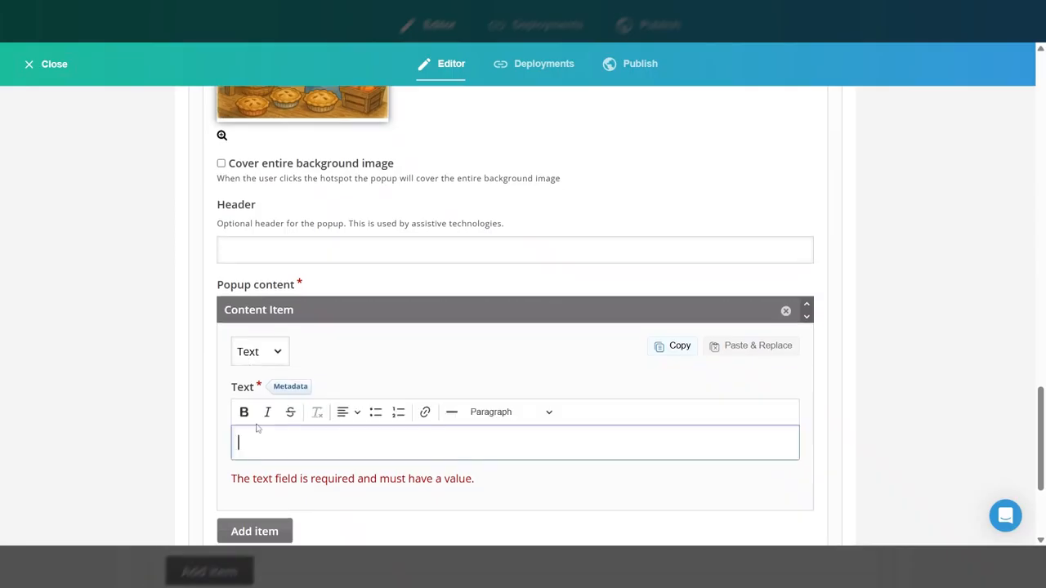
type("Blueberries are a")
type("great fruit for pie")
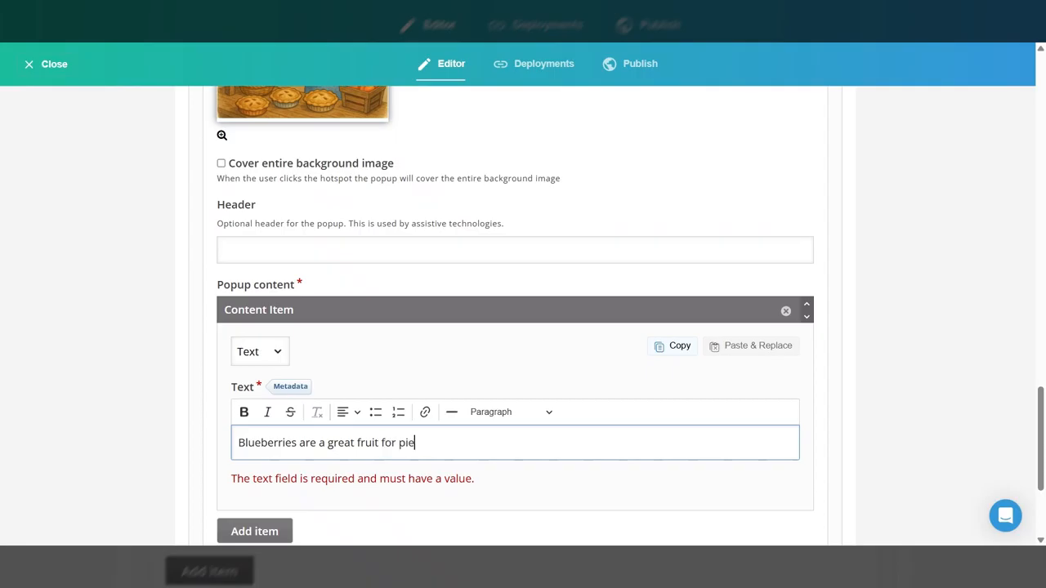
type("s.")
scroll(256, 424, "down", 1)
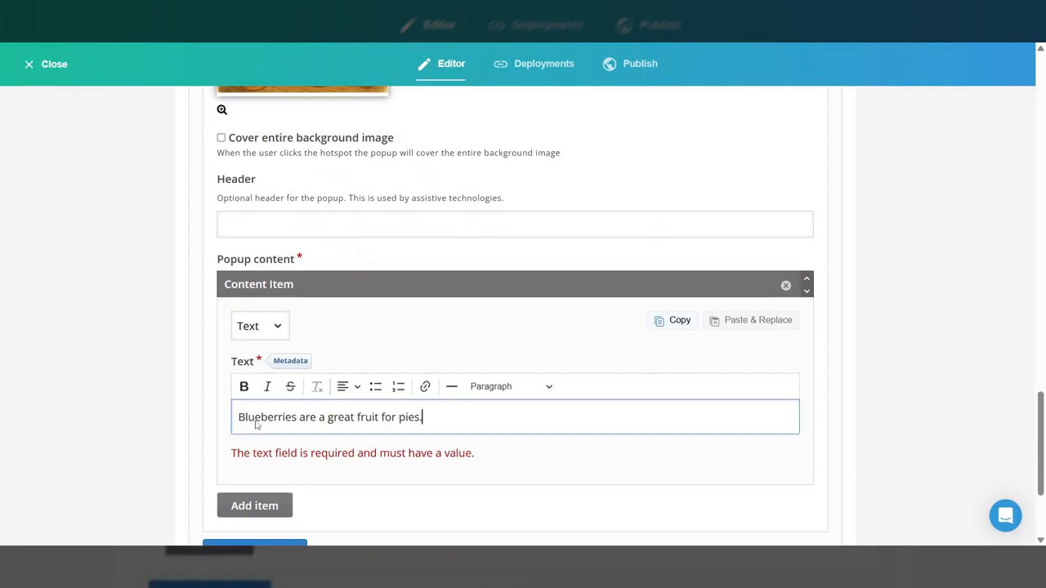
- Add a third hotspot and place it on the leftmost pie, below the apple basket in the background image
scroll(257, 421, "down", 4)
scroll(261, 414, "up", 9)
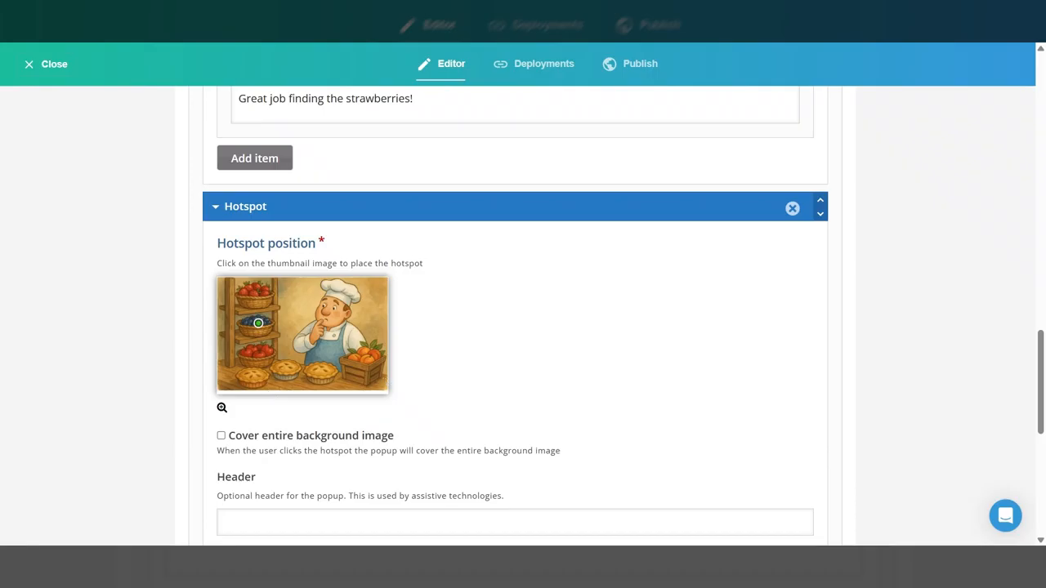
scroll(373, 374, "down", 1)
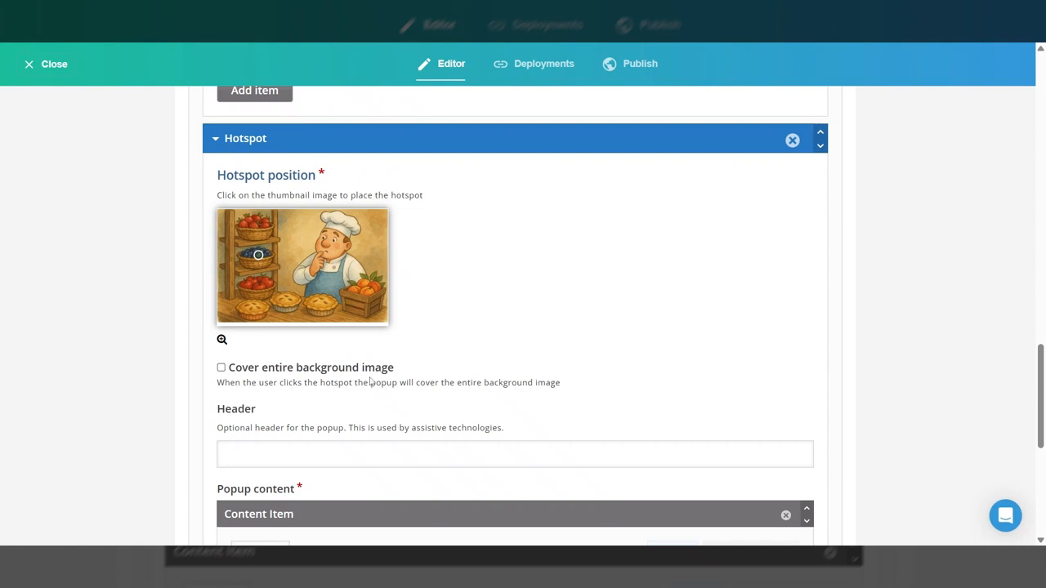
scroll(371, 381, "down", 4)
scroll(367, 389, "down", 1)
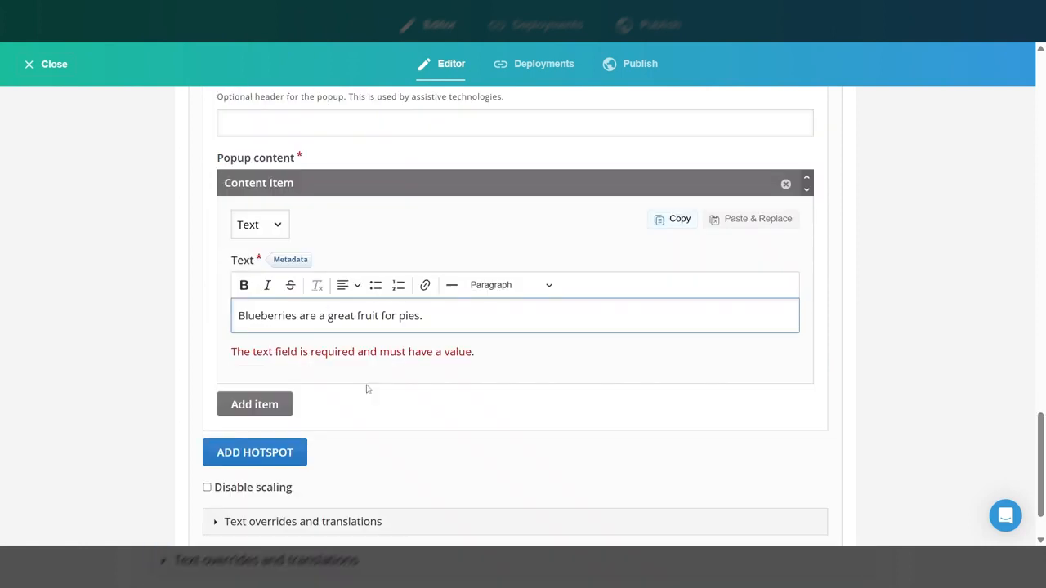
scroll(367, 389, "down", 1)
left_click(285, 380)
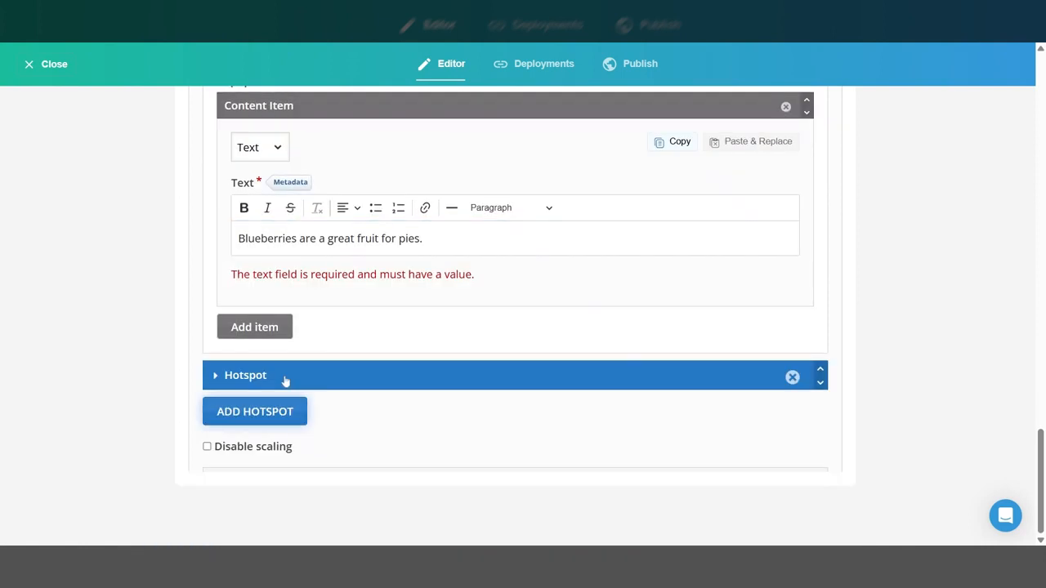
left_click(286, 376)
scroll(285, 381, "down", 2)
scroll(257, 364, "down", 1)
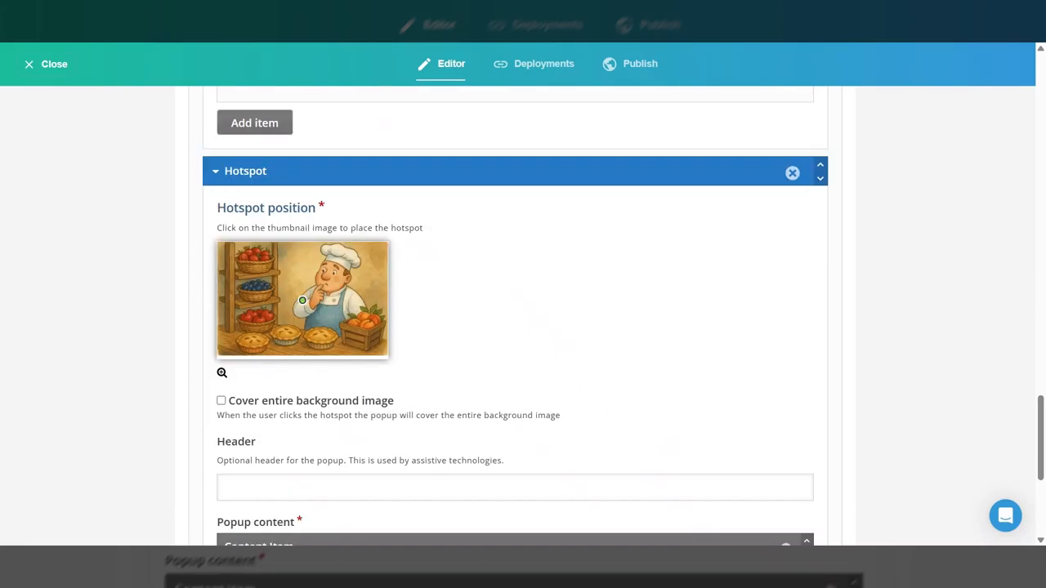
left_click(254, 340)
scroll(253, 405, "up", 1)
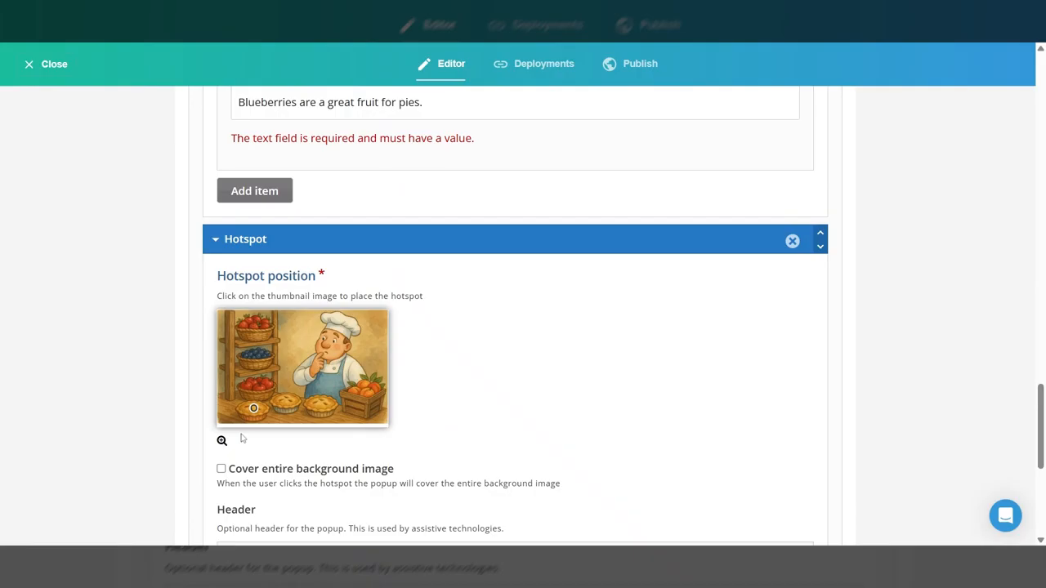
- Add a Text item reading "Sorry, that's a pie" to the popup content of the leftmost pie's hotspot
scroll(242, 439, "down", 3)
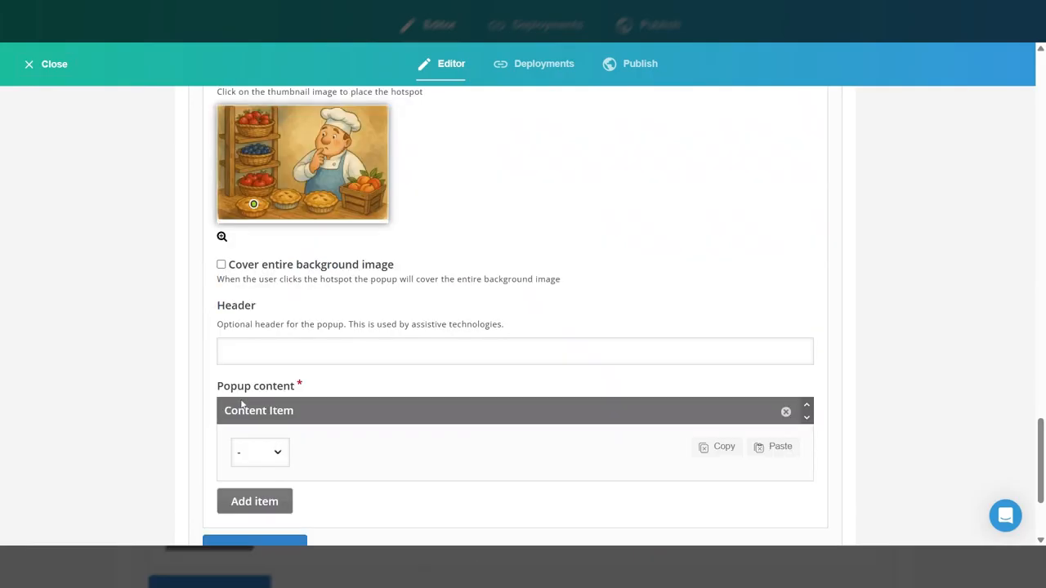
left_click(252, 452)
left_click(253, 366)
scroll(254, 366, "down", 3)
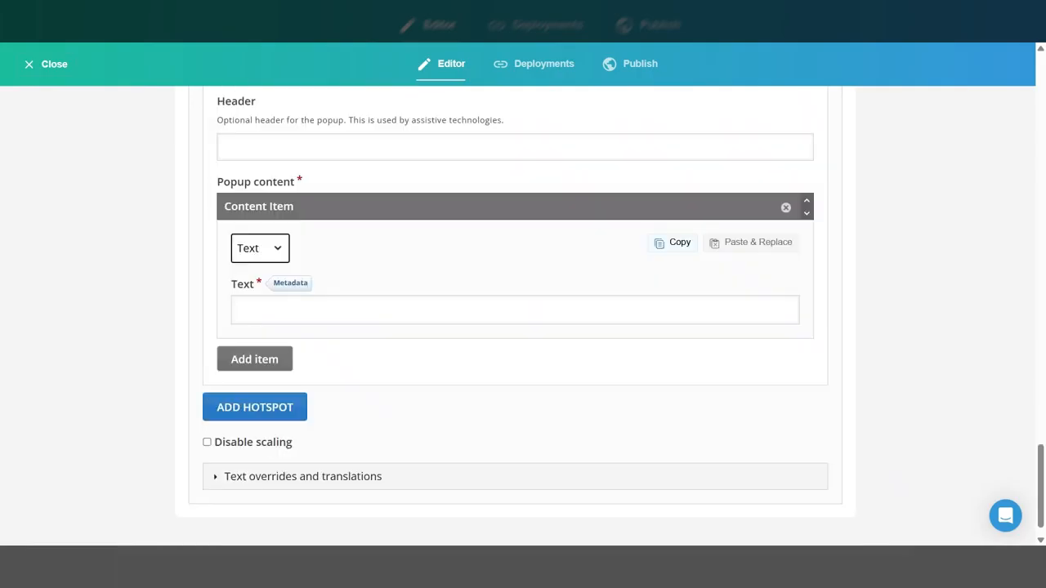
left_click(278, 310)
type("Sorry, th")
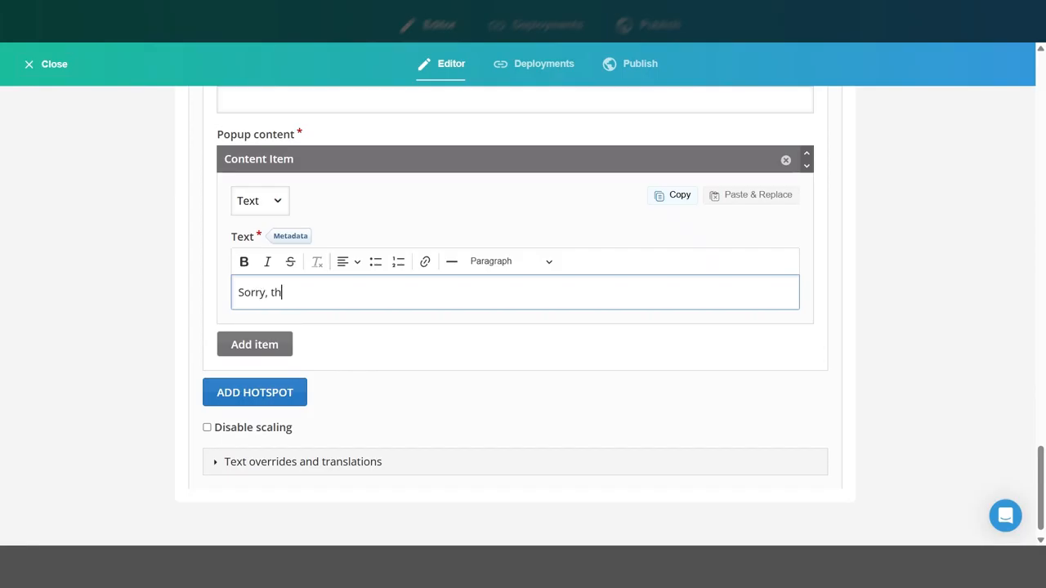
type("at's a pie")
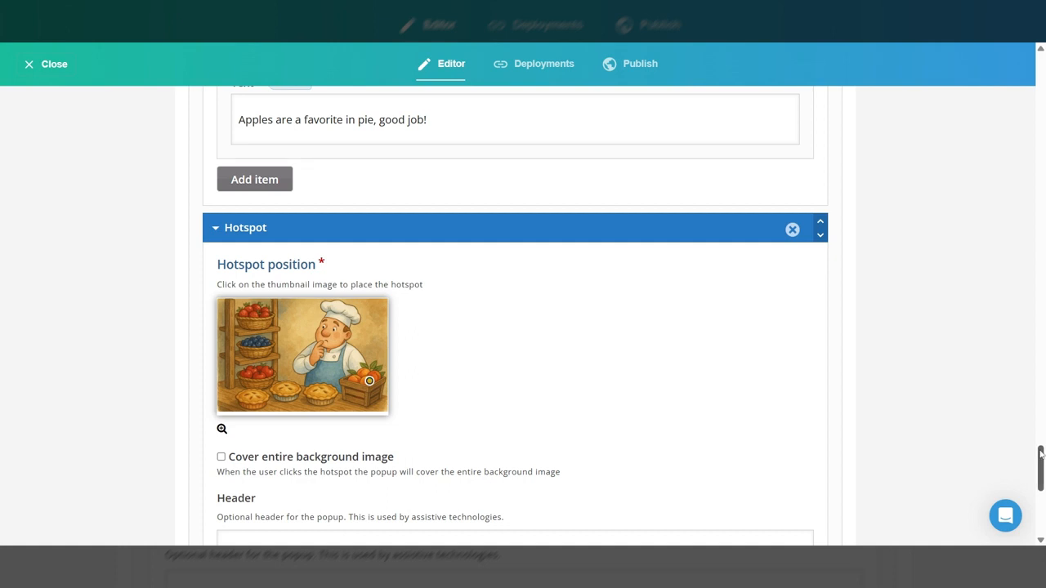
- Save the "Help the baker find his fruits" activity
mouse_move(1040, 455)
left_mouse_down()
mouse_move(1027, 219)
mouse_move(1032, 56)
left_mouse_up()
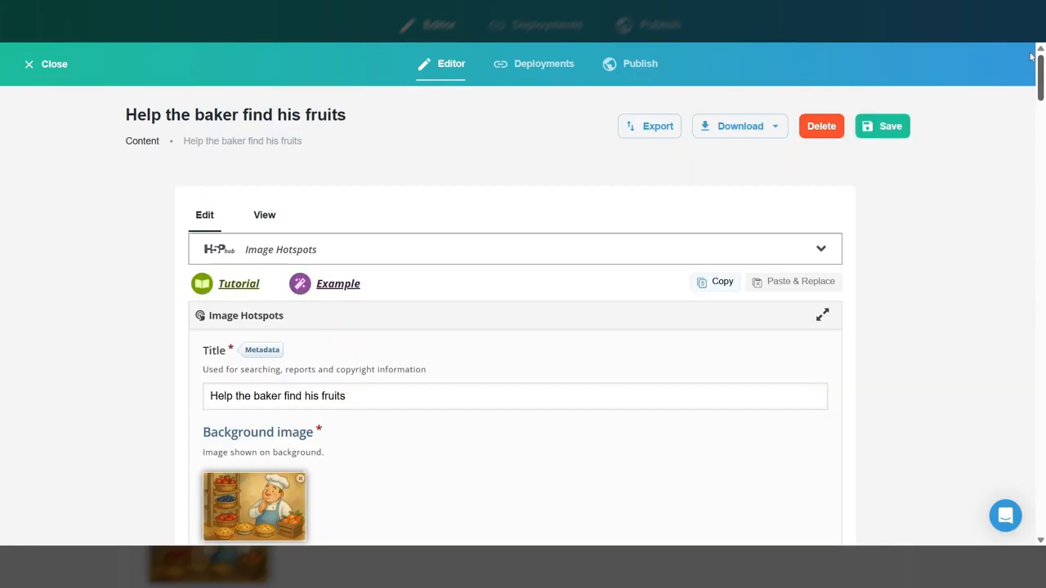
left_click(878, 134)
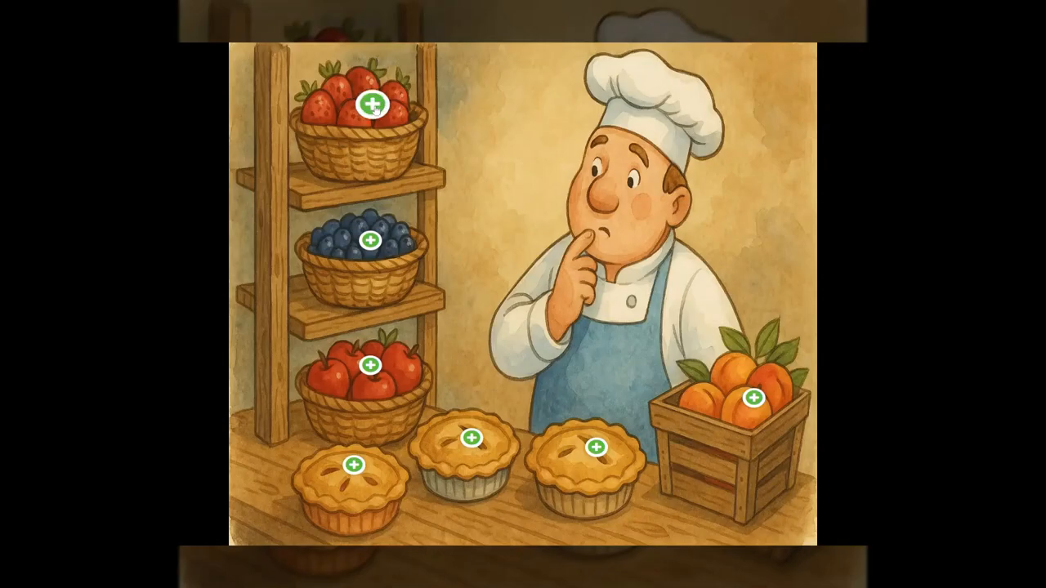
- Test the strawberry hotspot and the rightmost pie's hotspot in the full-screen view, closing each feedback popup
left_click(373, 105)
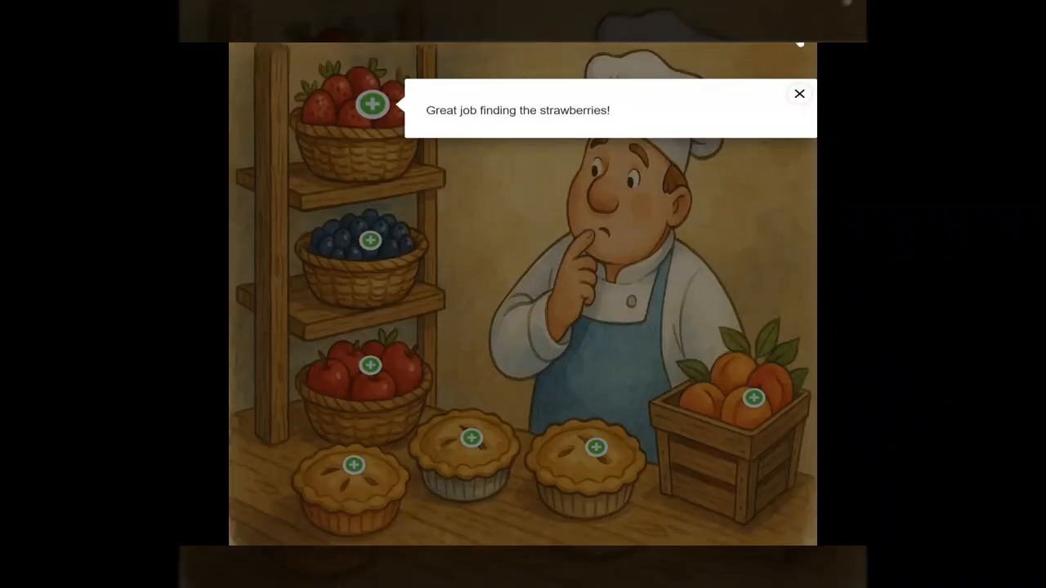
left_click(800, 94)
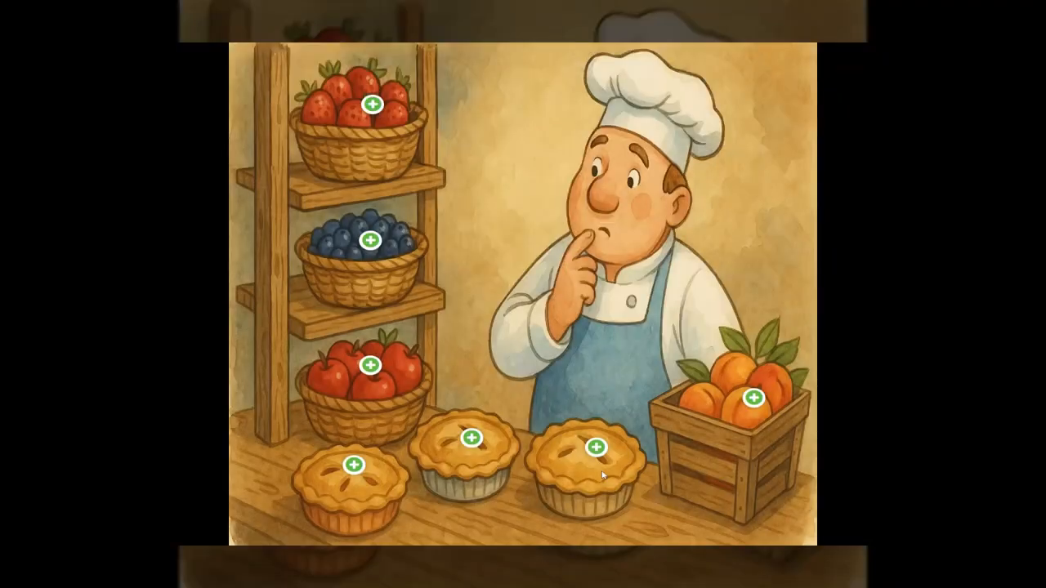
left_click(598, 448)
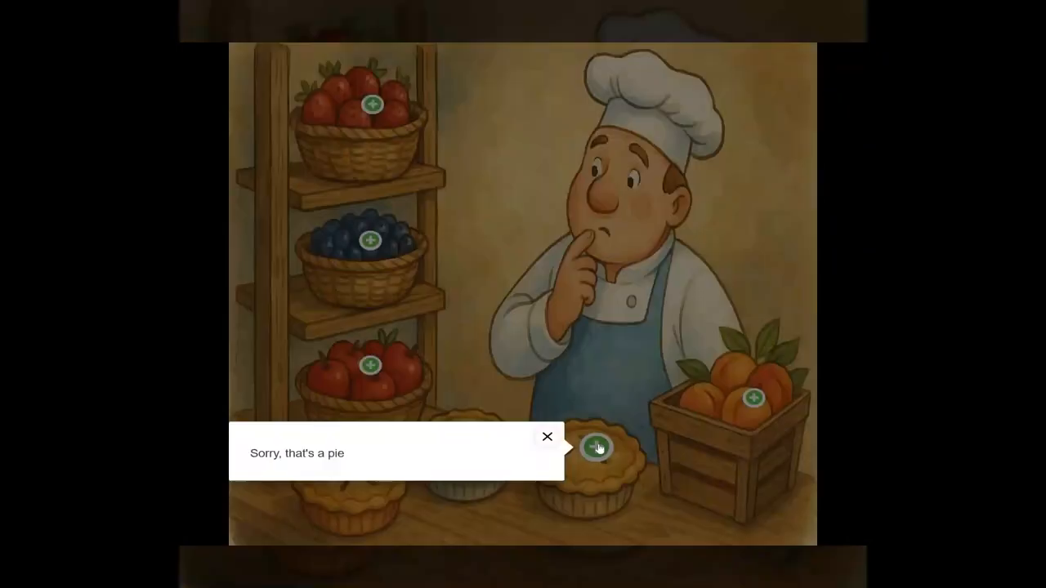
left_click(553, 436)
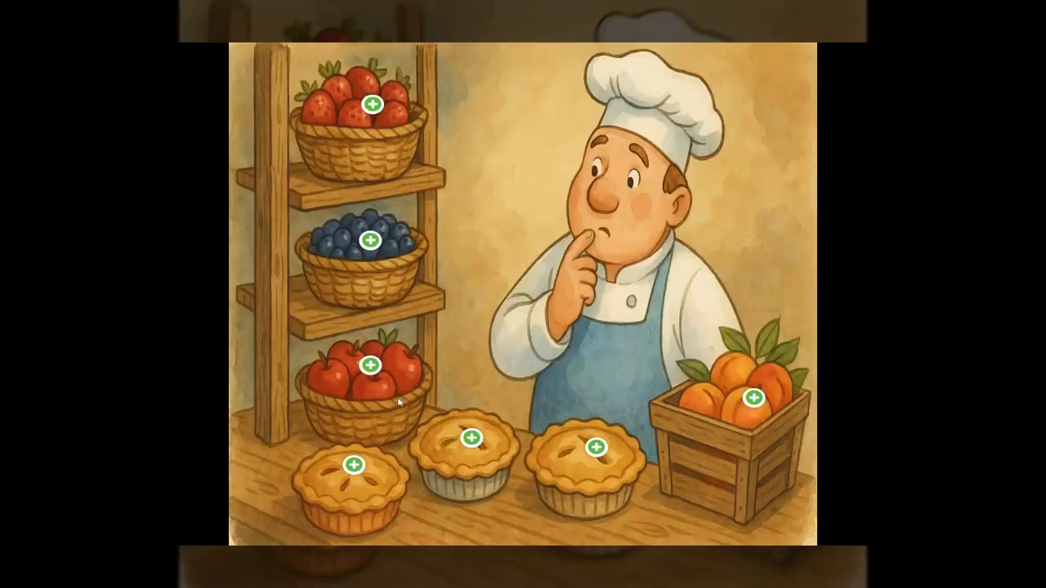
- Check the popups of the strawberry, blueberry, apple and peach hotspots in turn and leave the full-screen view
left_click(372, 111)
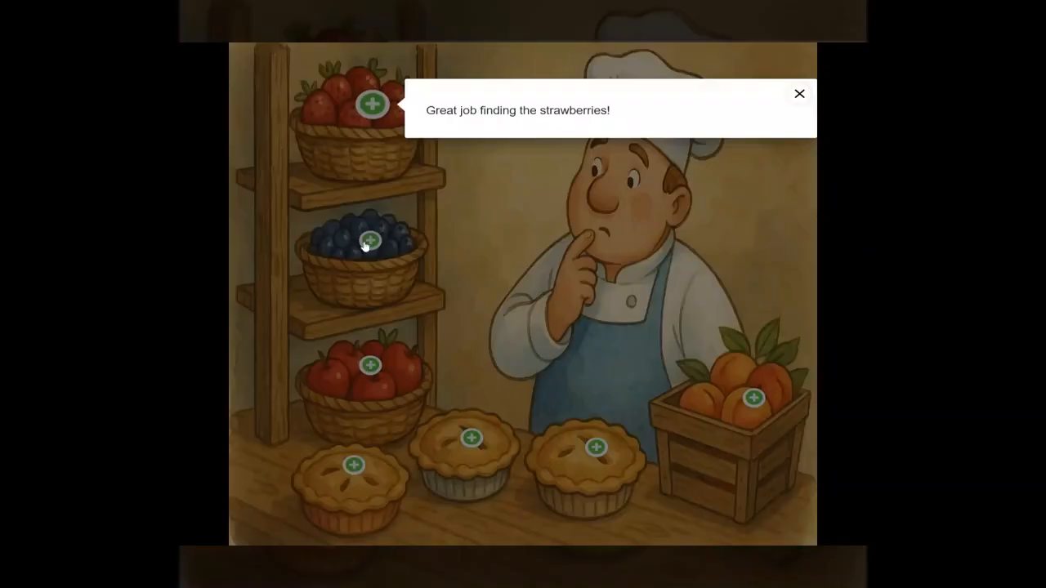
left_click(366, 245)
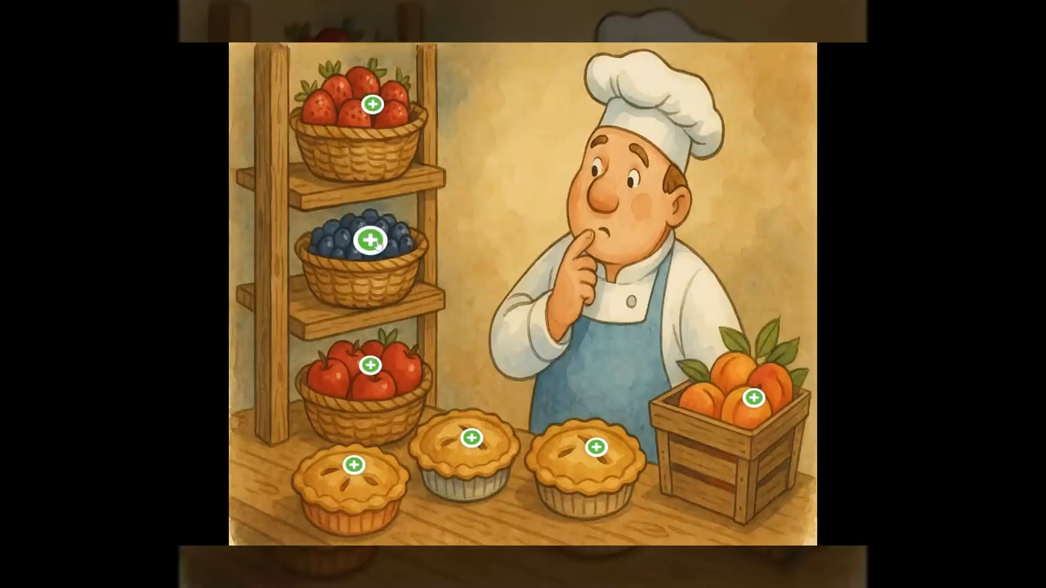
left_click(376, 242)
left_click(372, 370)
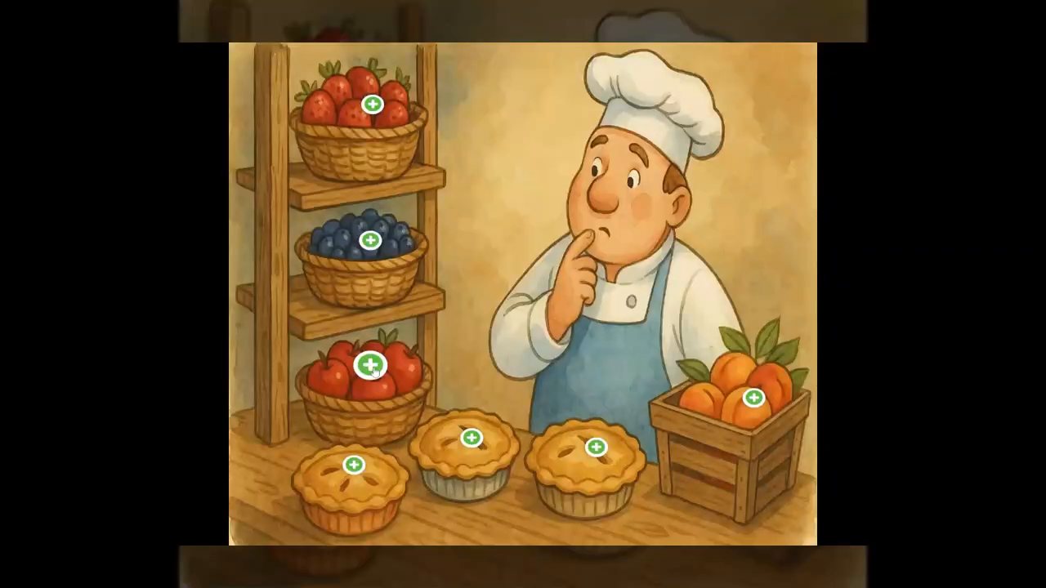
left_click(372, 367)
left_click(800, 355)
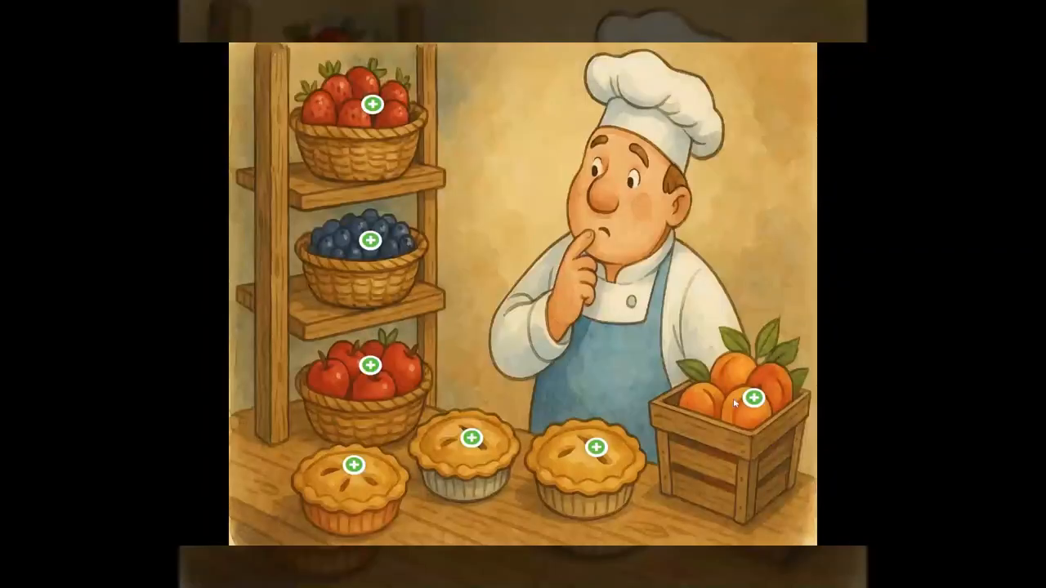
left_click(754, 398)
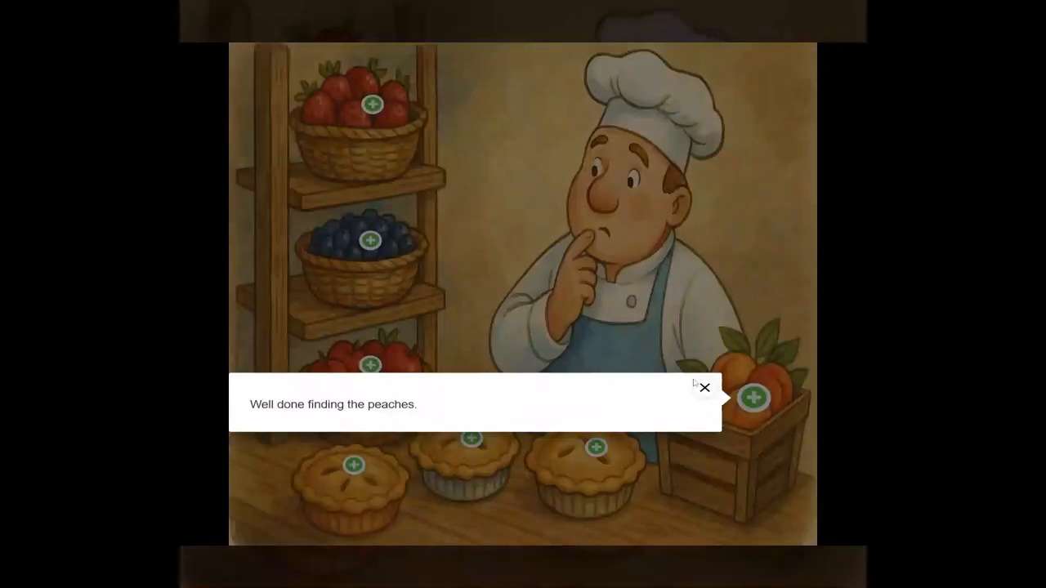
left_click(704, 388)
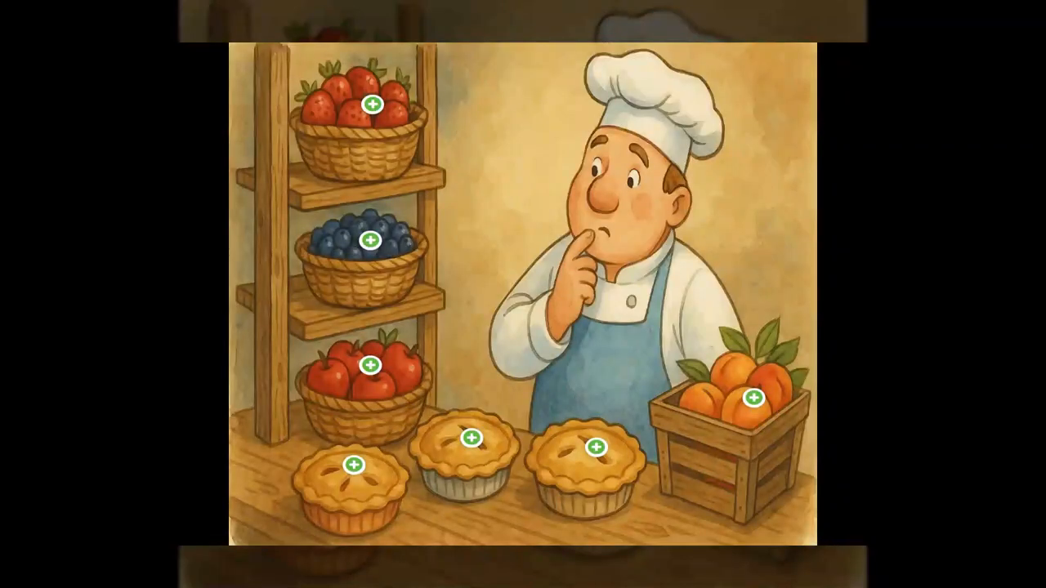
key("Escape")
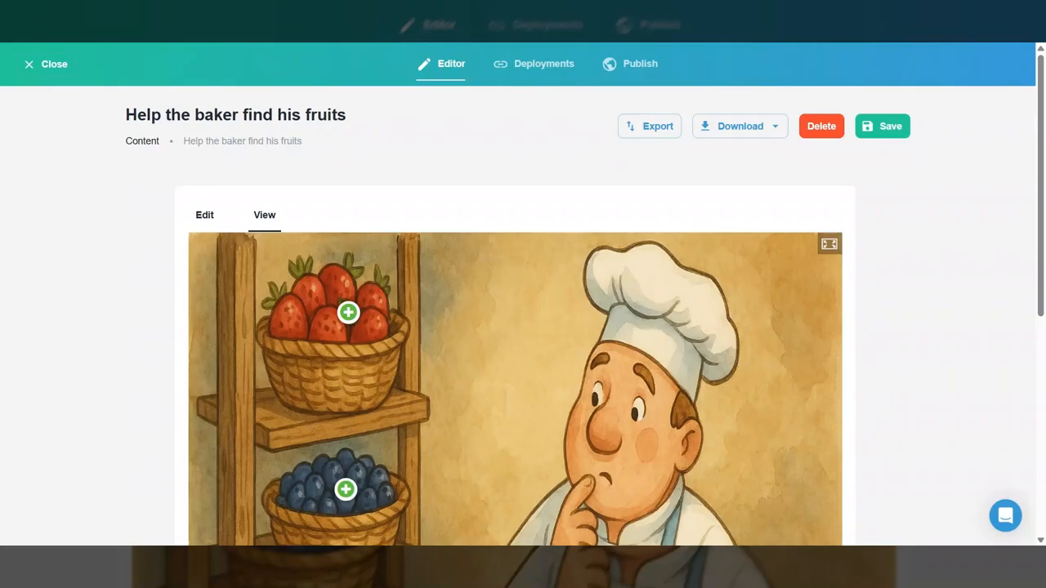